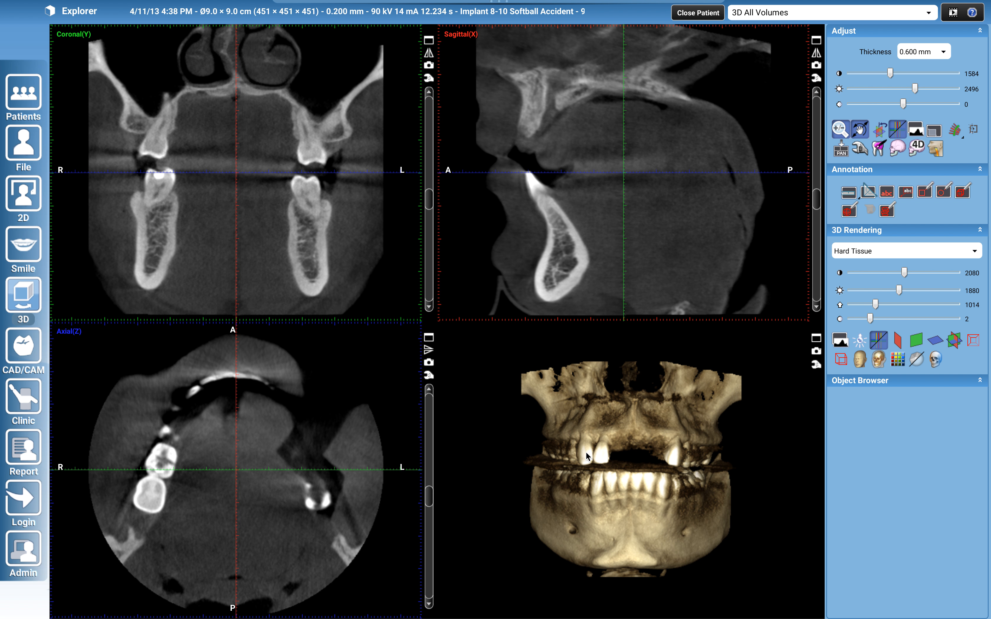
# Set the hard-tissue 3D rendering threshold to 1315 to clear the artifacts around the teeth
pyautogui.scroll(5, 591, 484)
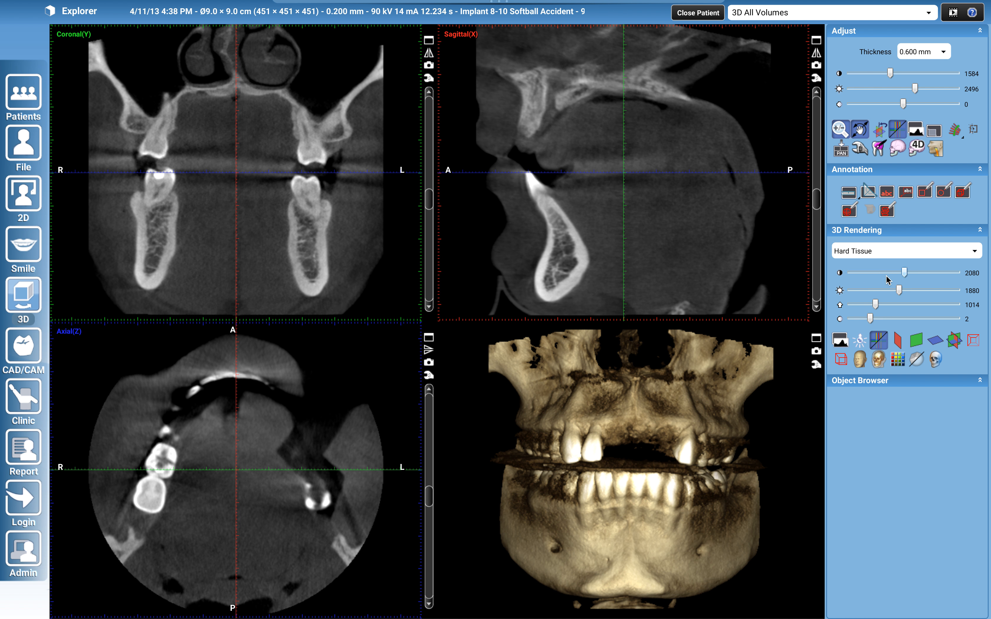
pyautogui.moveTo(875, 305); pyautogui.dragTo(883, 305)
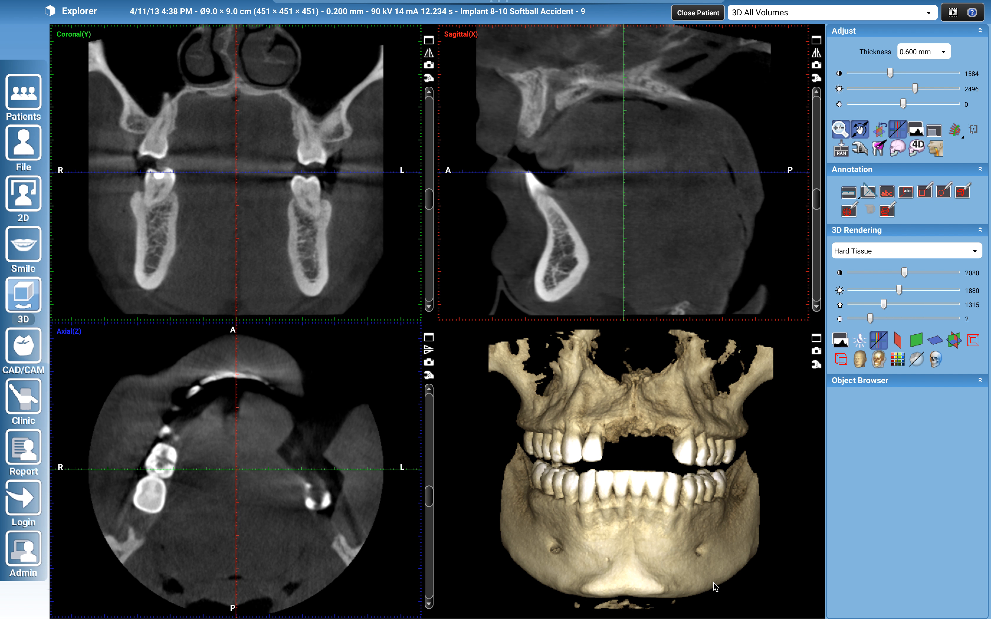
pyautogui.moveTo(745, 566); pyautogui.dragTo(695, 556)
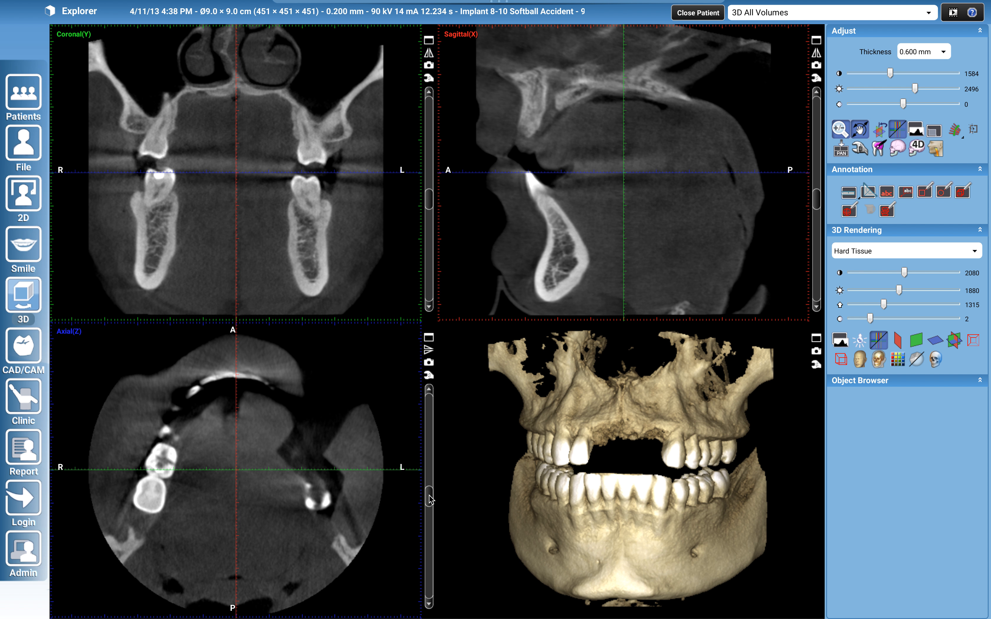
# Bring the axial slice to the upper tooth roots and shift the volume so the front of the arch meets the crosshair
pyautogui.moveTo(432, 504)
pyautogui.mouseDown()
pyautogui.moveTo(431, 514)
pyautogui.moveTo(423, 491)
pyautogui.moveTo(428, 513)
pyautogui.mouseUp()
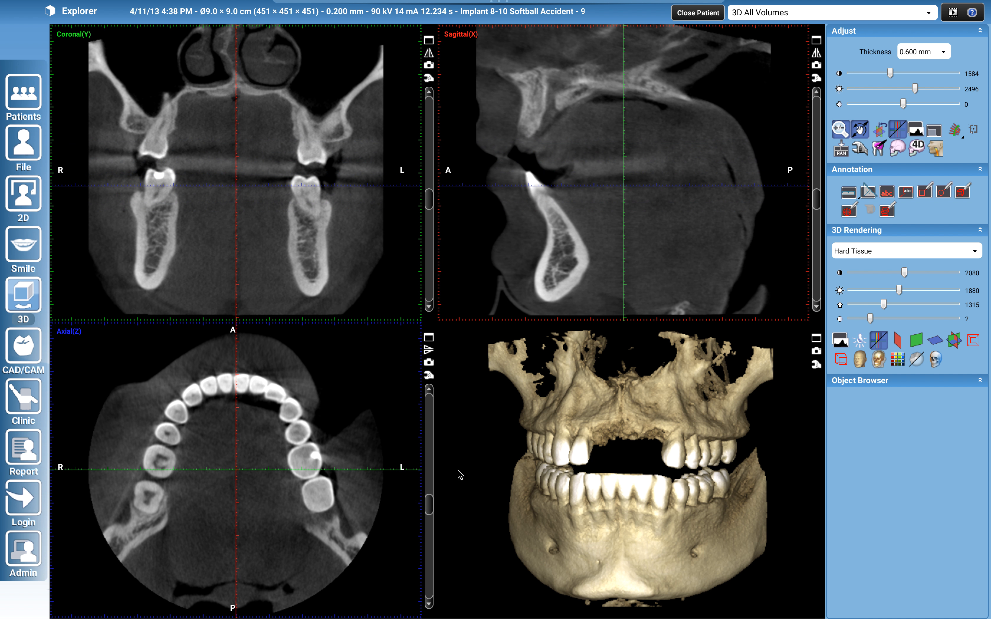
pyautogui.moveTo(431, 507); pyautogui.dragTo(431, 471)
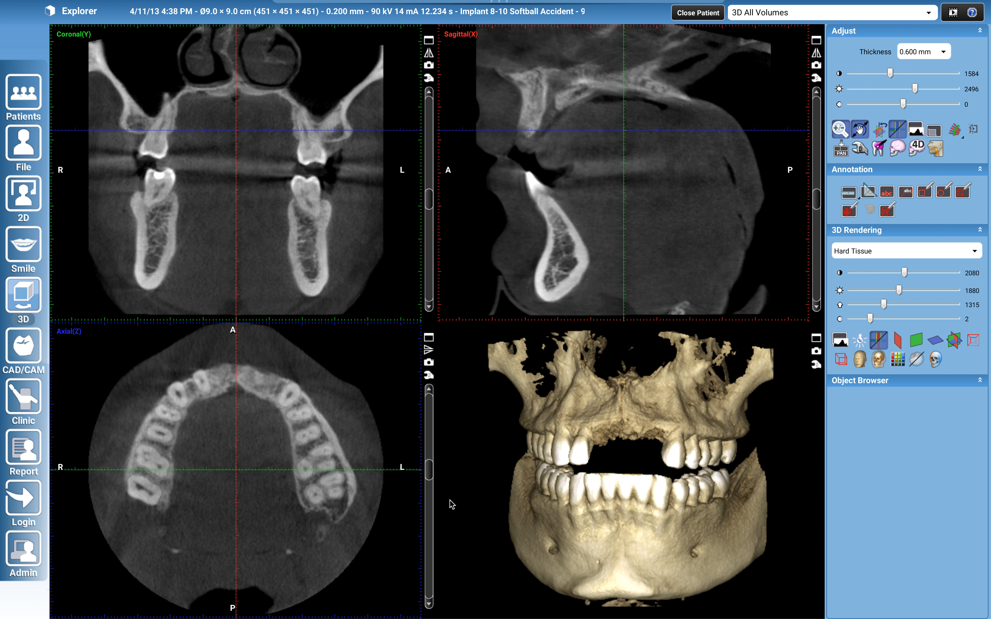
pyautogui.moveTo(305, 420); pyautogui.dragTo(312, 499)
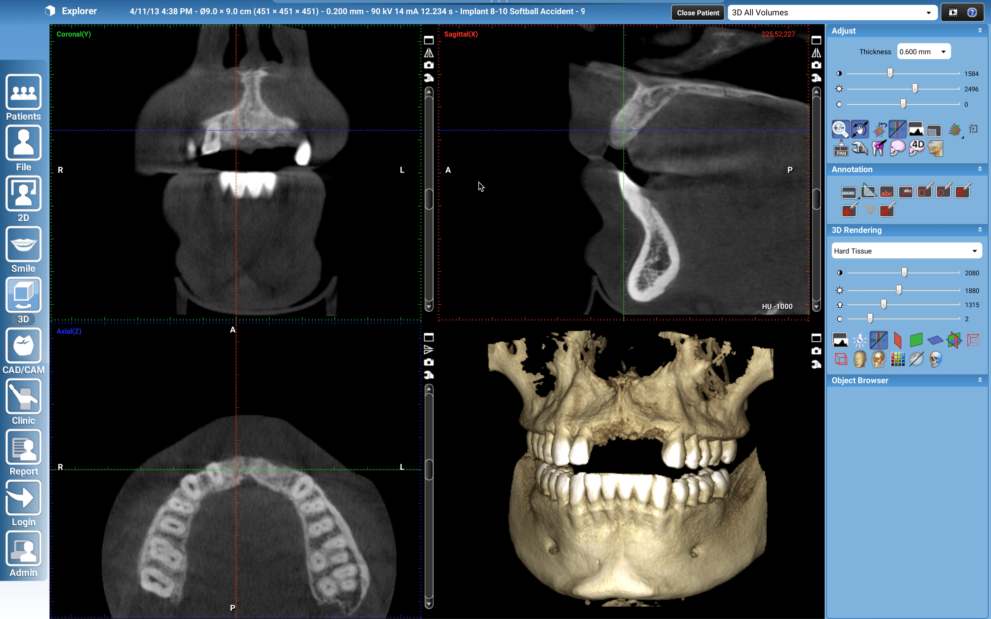
# Rotate the volume in the sagittal view until the hard palate lies roughly horizontal
pyautogui.click(488, 168)
pyautogui.moveTo(487, 168); pyautogui.dragTo(507, 278)
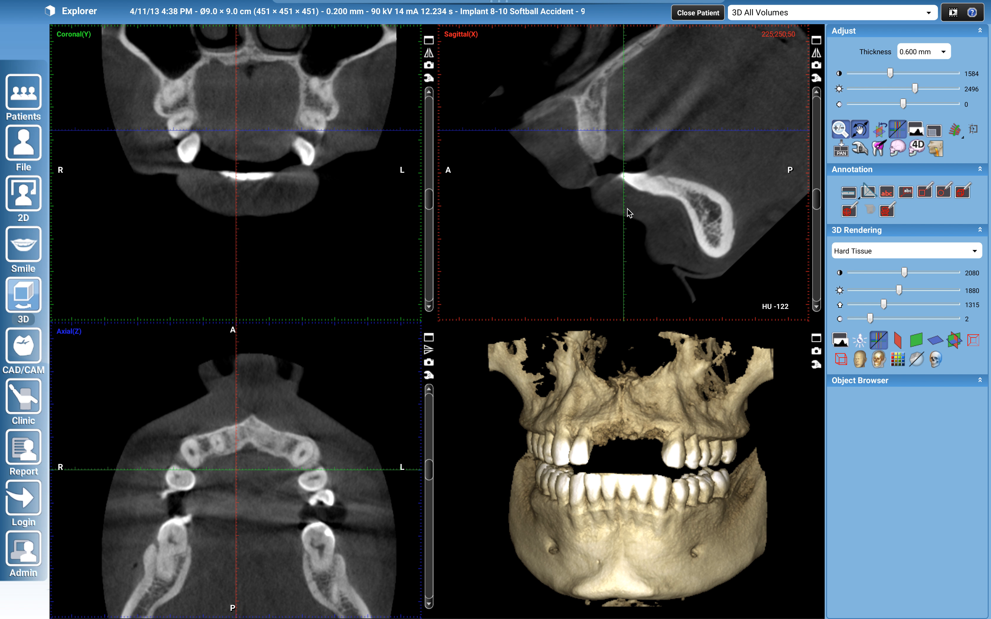
pyautogui.moveTo(537, 221); pyautogui.dragTo(559, 225)
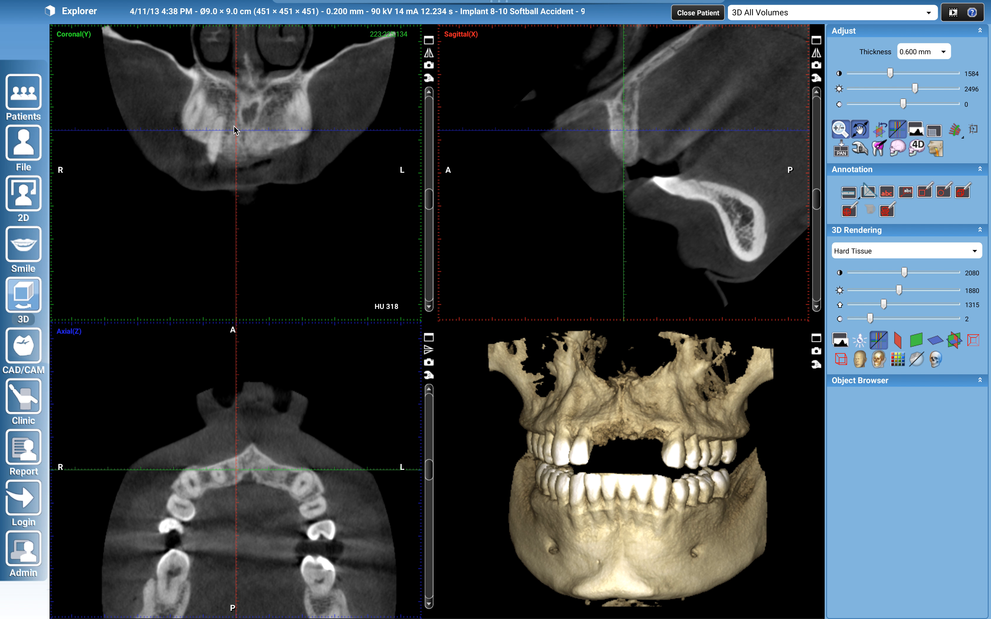
pyautogui.moveTo(475, 214)
pyautogui.mouseDown()
pyautogui.moveTo(491, 217)
pyautogui.moveTo(483, 212)
pyautogui.mouseUp()
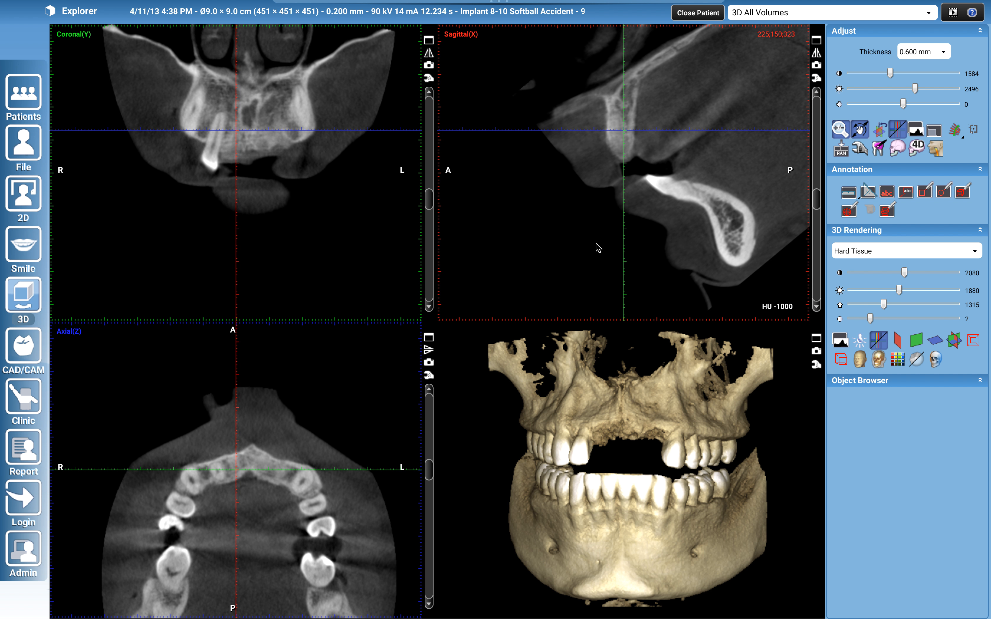
pyautogui.moveTo(506, 228); pyautogui.dragTo(488, 217)
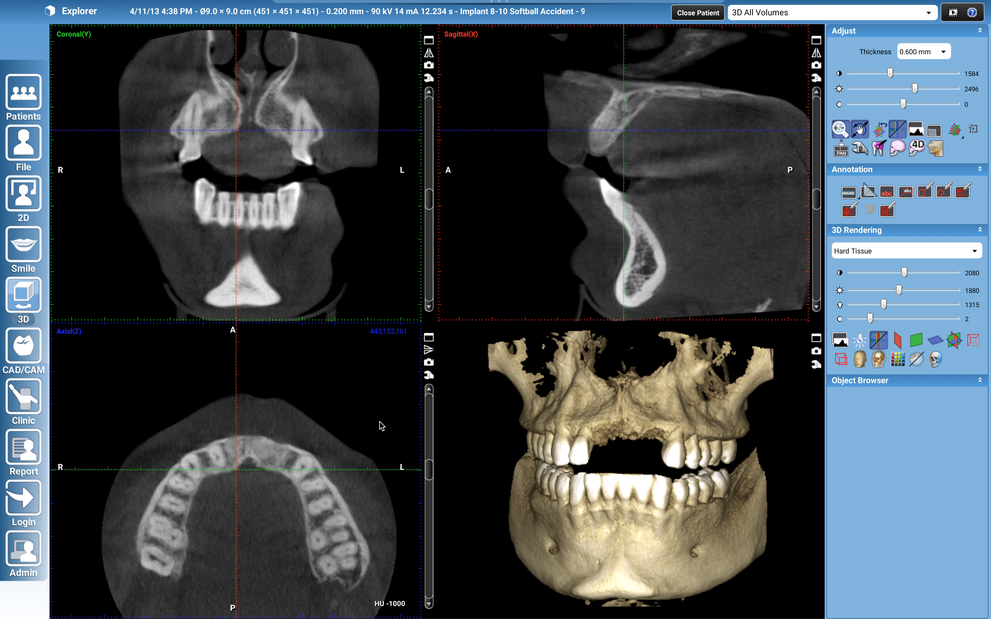
# Switch to the Implants module and fit the panoramic focal layer to the dental arch
pyautogui.click(455, 16)
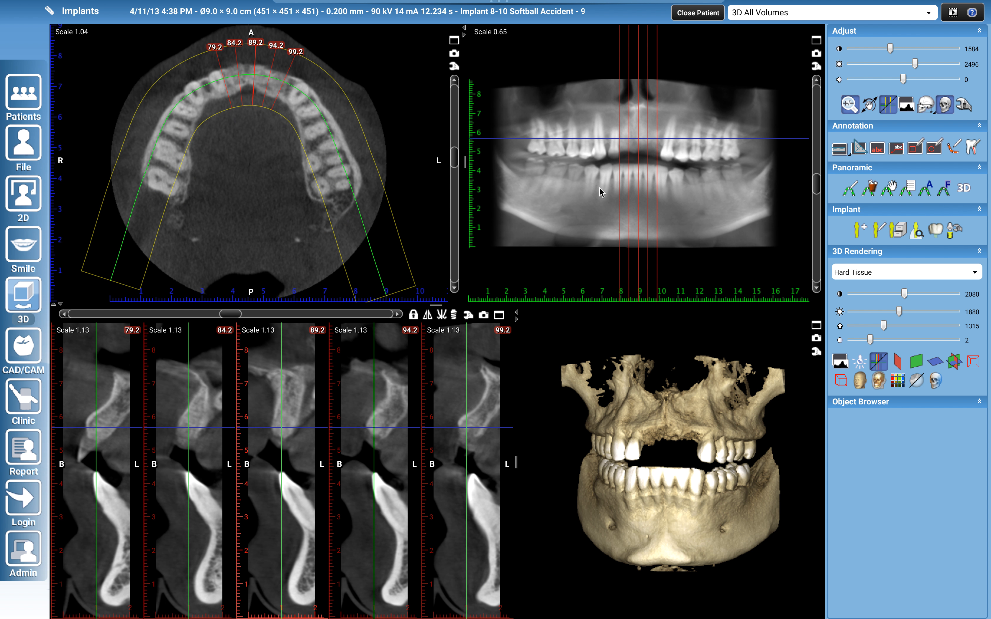
pyautogui.click(944, 189)
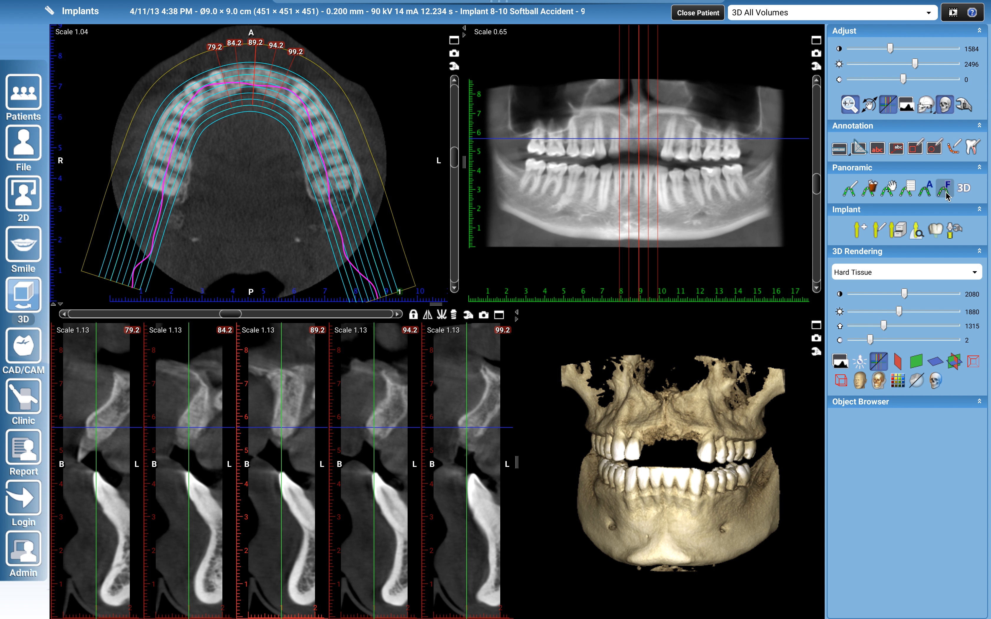
pyautogui.scroll(5, 609, 224)
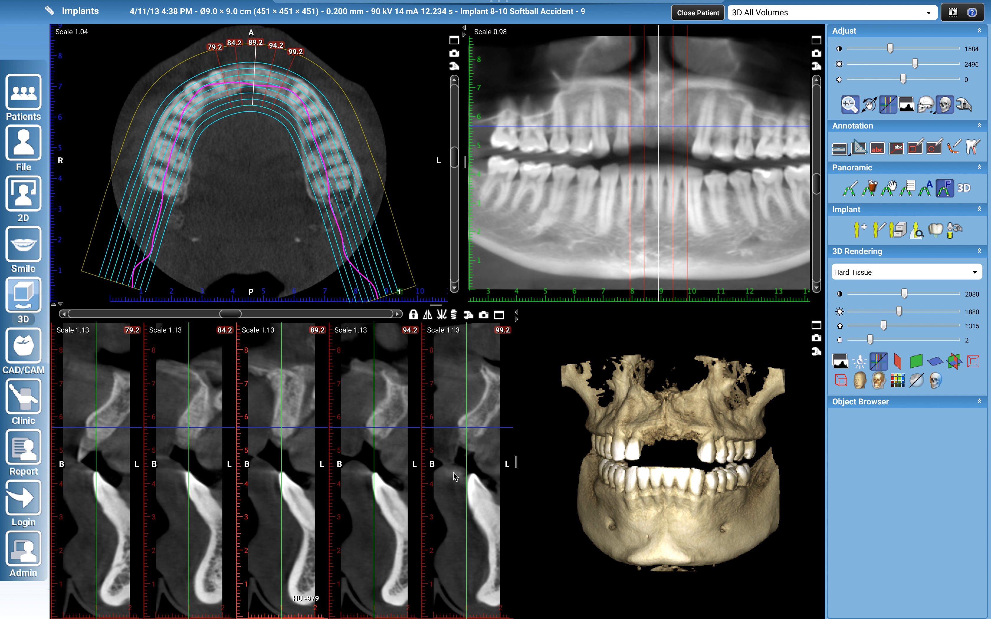
# Lay out the cross-sections as 1 x 5 and widen their viewing area
pyautogui.click(467, 316)
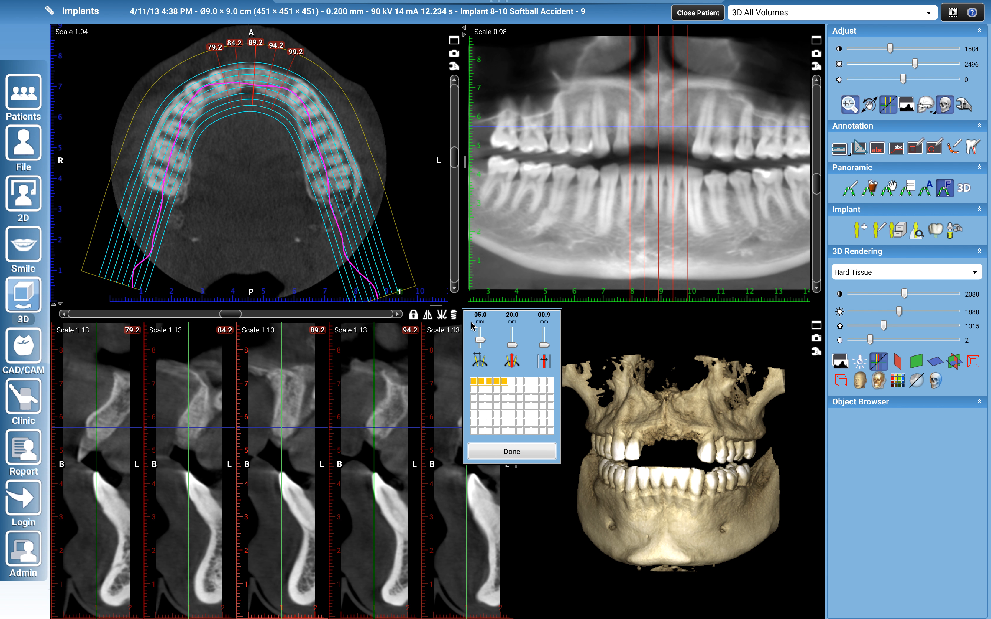
pyautogui.click(506, 383)
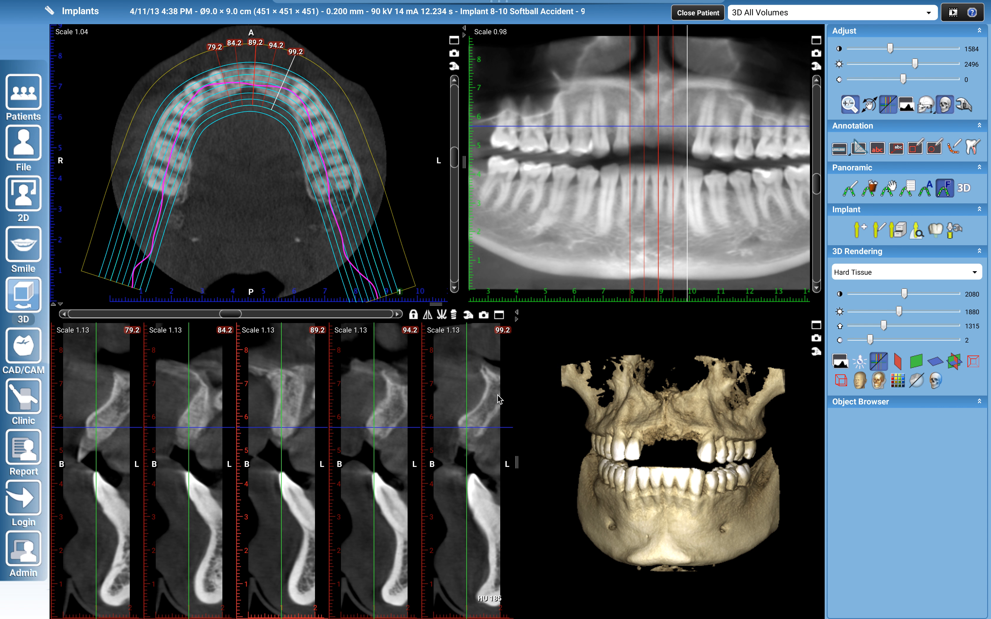
pyautogui.moveTo(517, 462); pyautogui.dragTo(566, 462)
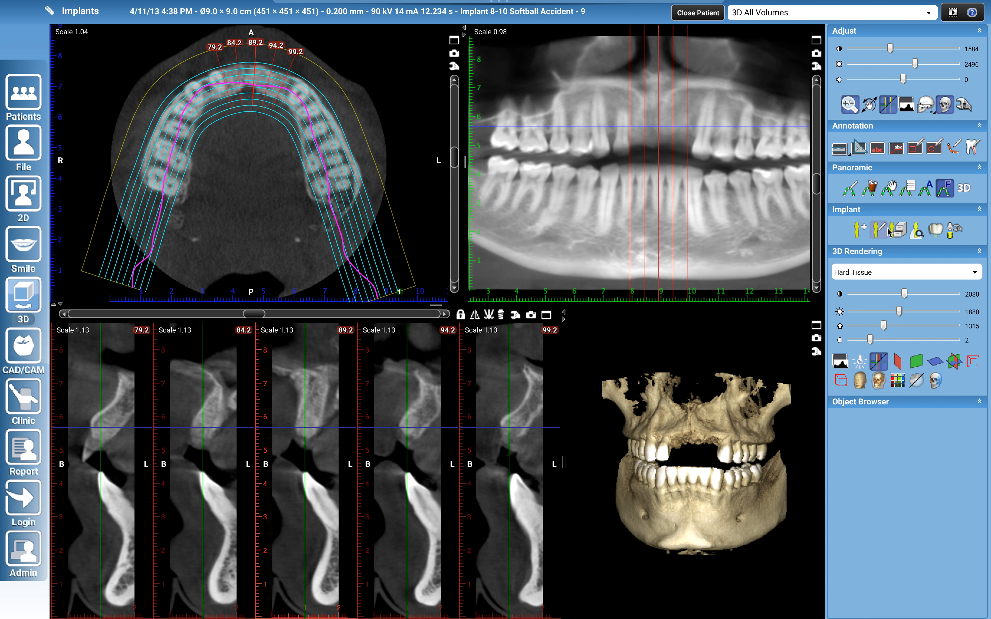
# Add the Zimmer Tapered Screw-Vent implant TSVB13, 3.5 x 13.0, from the implant library to the plan
pyautogui.click(898, 230)
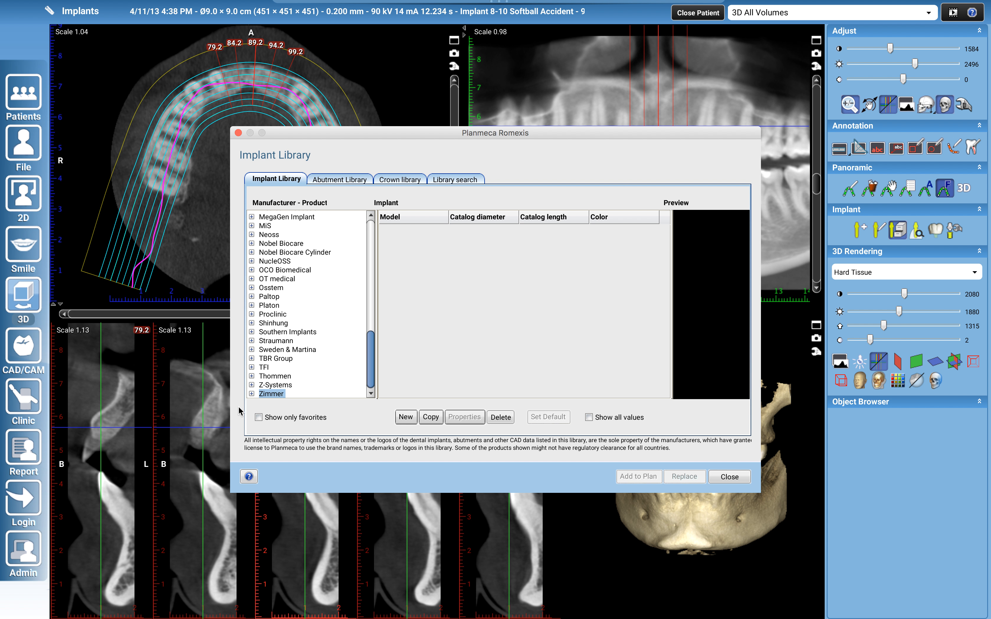
pyautogui.click(251, 394)
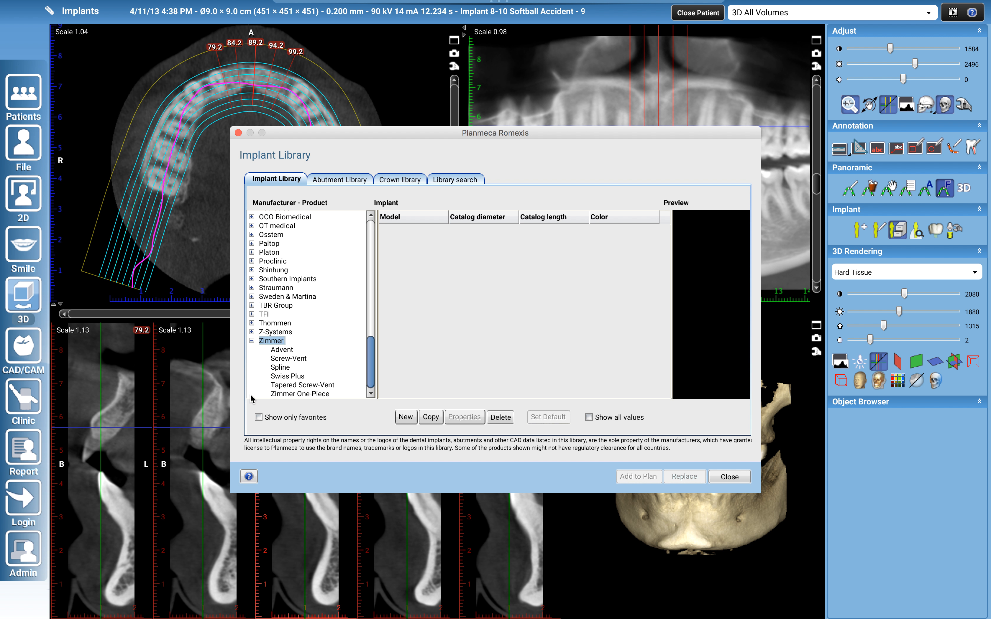
pyautogui.click(273, 386)
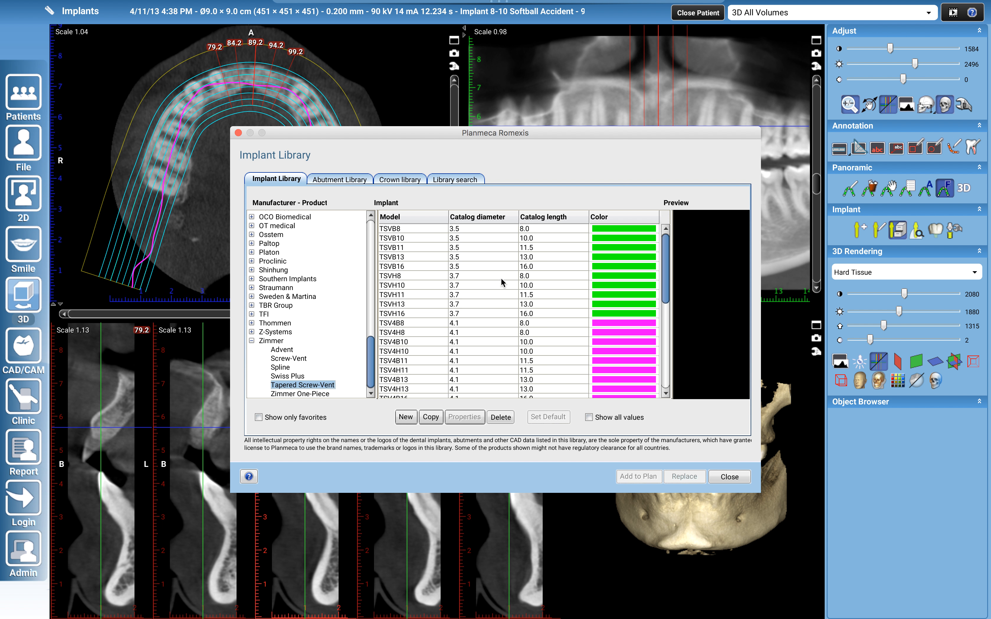
pyautogui.click(534, 237)
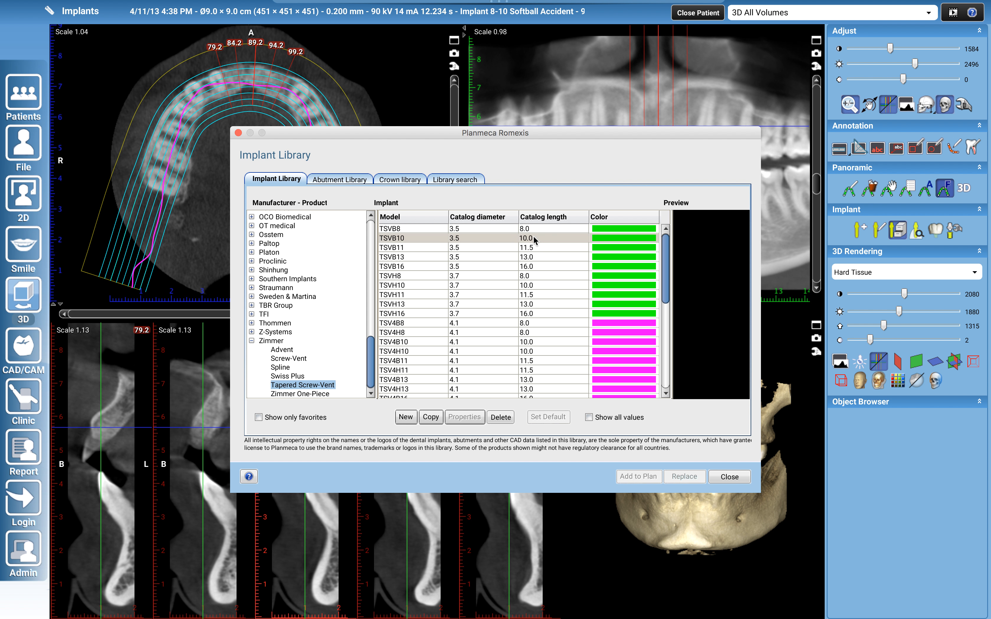
pyautogui.click(538, 258)
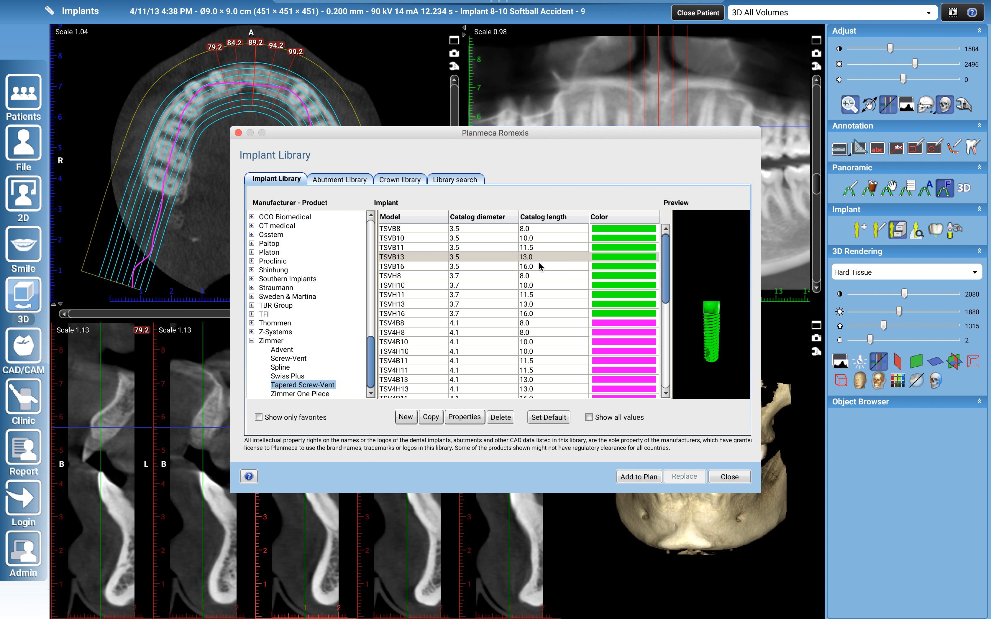
pyautogui.click(639, 477)
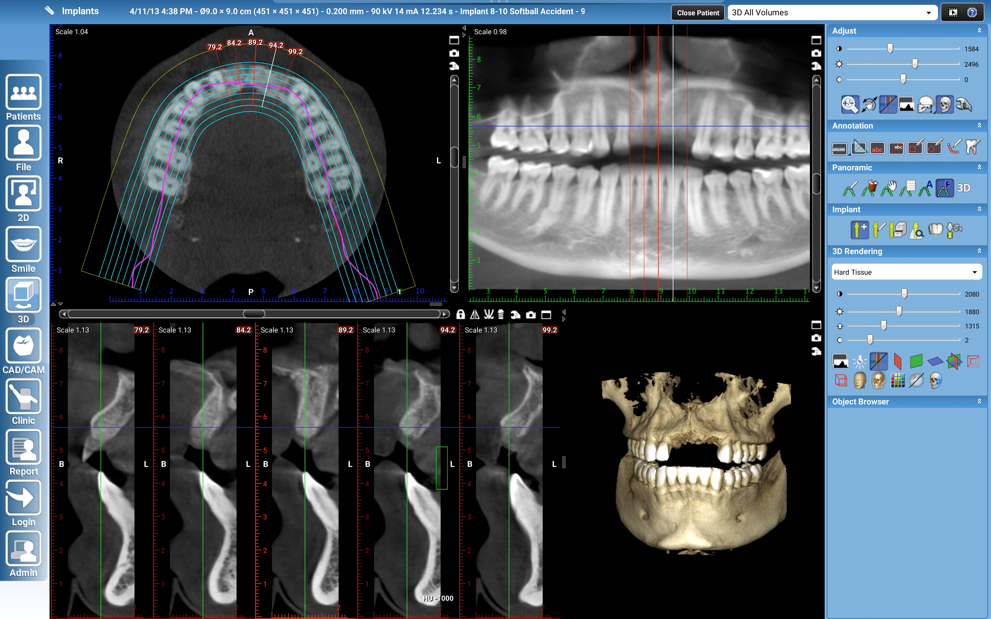
# Place the implant in the 89.2 cross-section and reposition it within the ridge of the upper jaw
pyautogui.scroll(5, 311, 383)
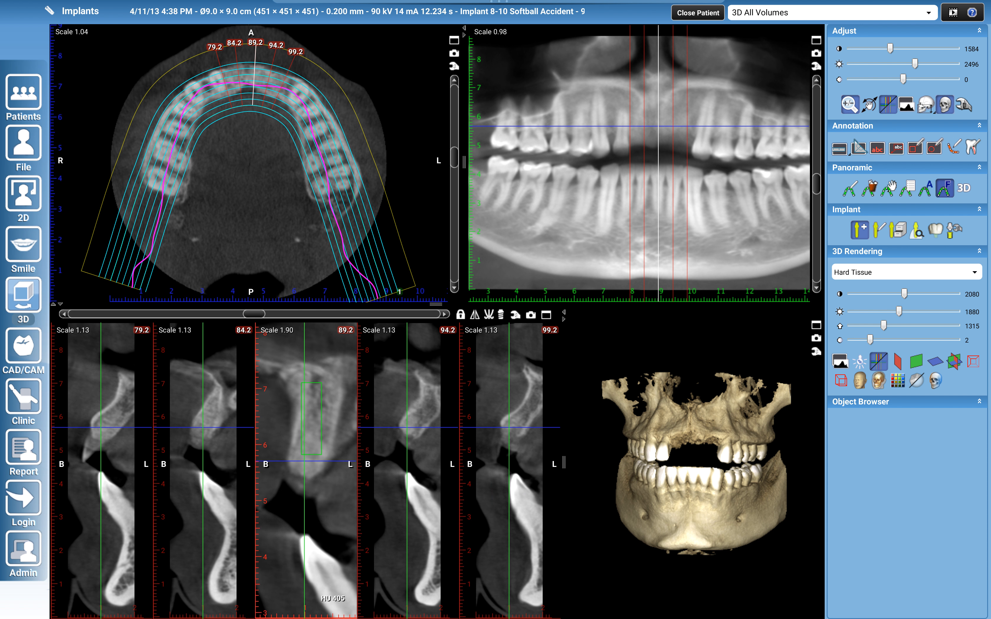
pyautogui.click(329, 434)
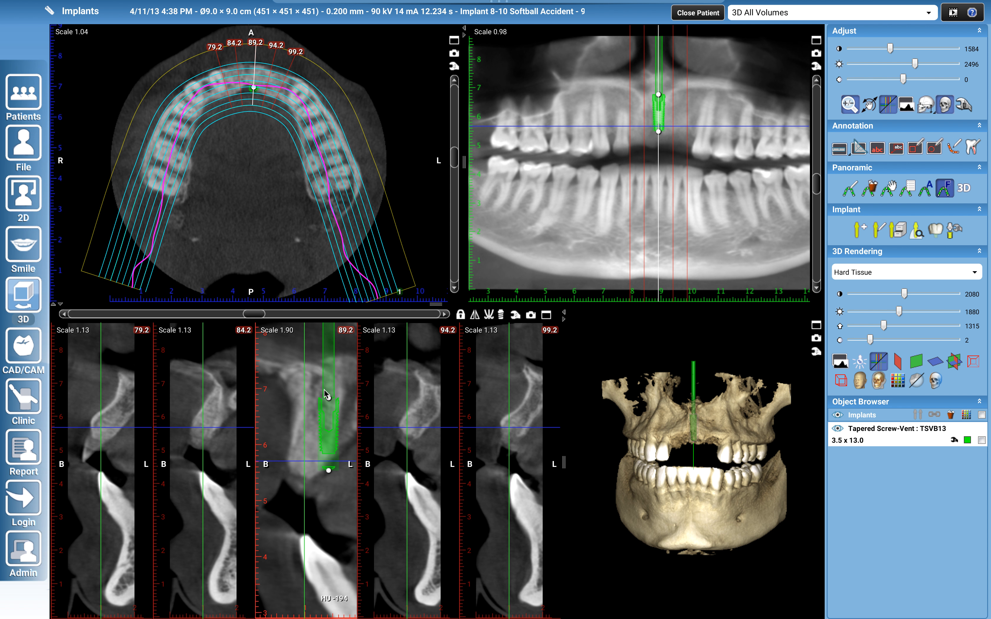
pyautogui.moveTo(329, 403); pyautogui.dragTo(316, 437)
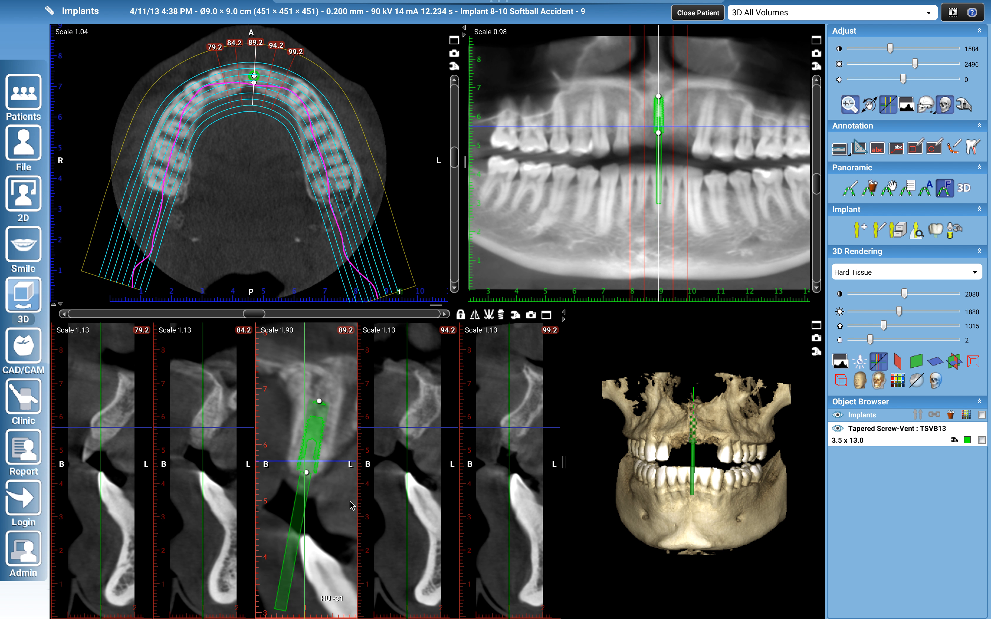
# Move the implant on the panoramic beside the patient's right upper incisor, then centre the cross-sections on it at 84.4 and angle it along the ridge
pyautogui.moveTo(653, 127); pyautogui.dragTo(644, 132)
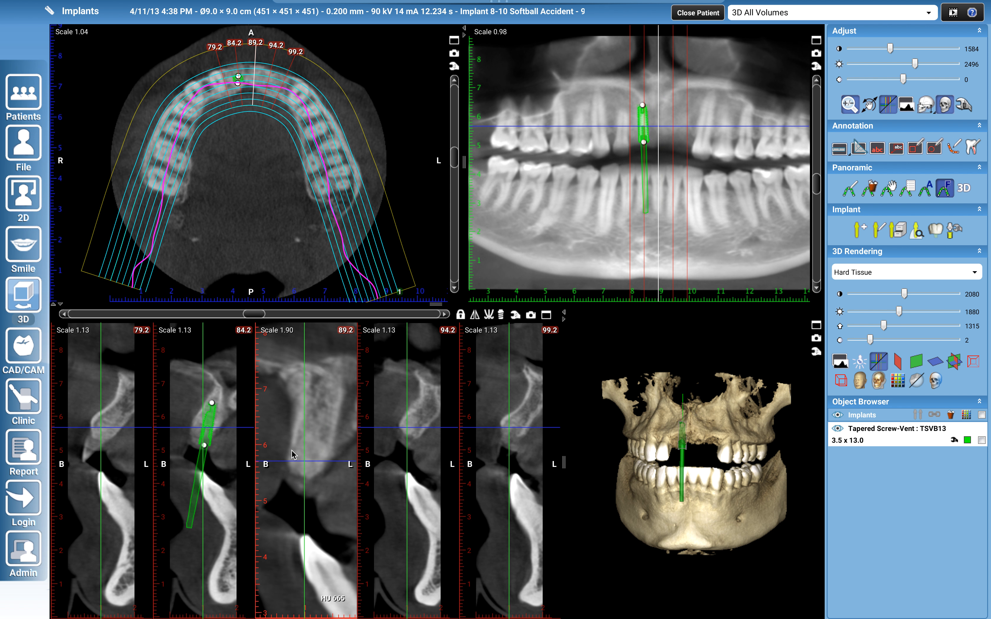
pyautogui.scroll(3, 202, 461)
pyautogui.scroll(1, 130, 479)
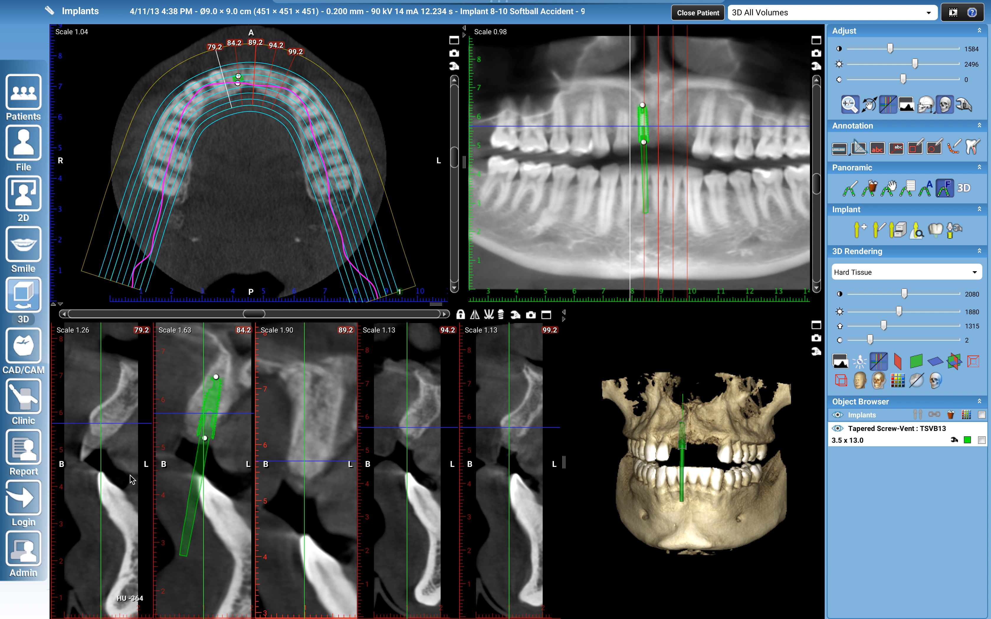
pyautogui.scroll(1, 131, 479)
pyautogui.moveTo(254, 314)
pyautogui.mouseDown()
pyautogui.moveTo(239, 316)
pyautogui.moveTo(247, 322)
pyautogui.mouseUp()
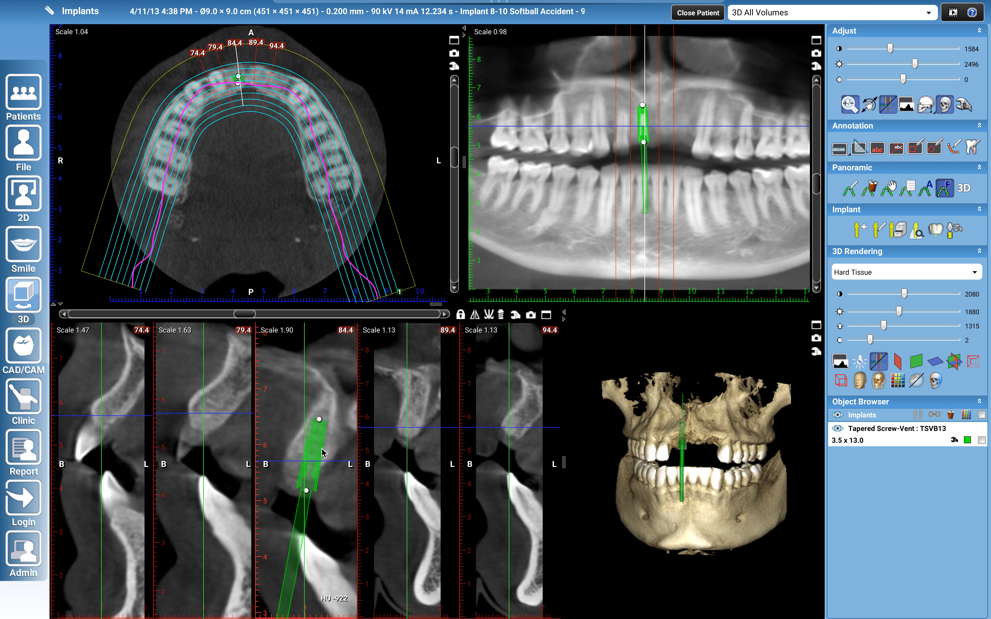
pyautogui.moveTo(305, 491); pyautogui.dragTo(316, 447)
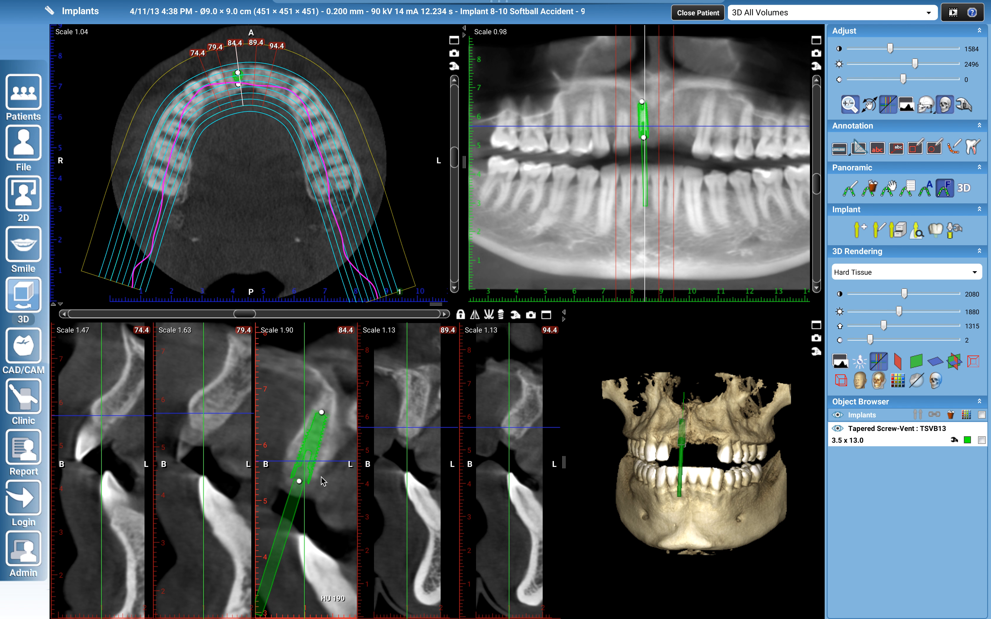
# Align the views to the implant axis and fine-tune the implant's tilt within the bone in both longitudinal slices
pyautogui.click(501, 314)
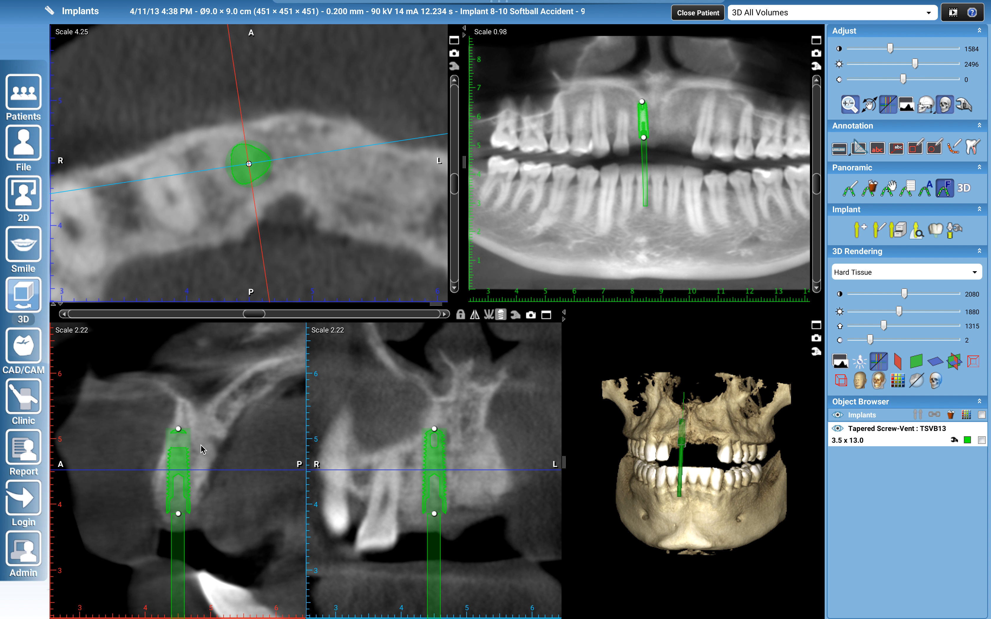
pyautogui.moveTo(178, 431); pyautogui.dragTo(186, 436)
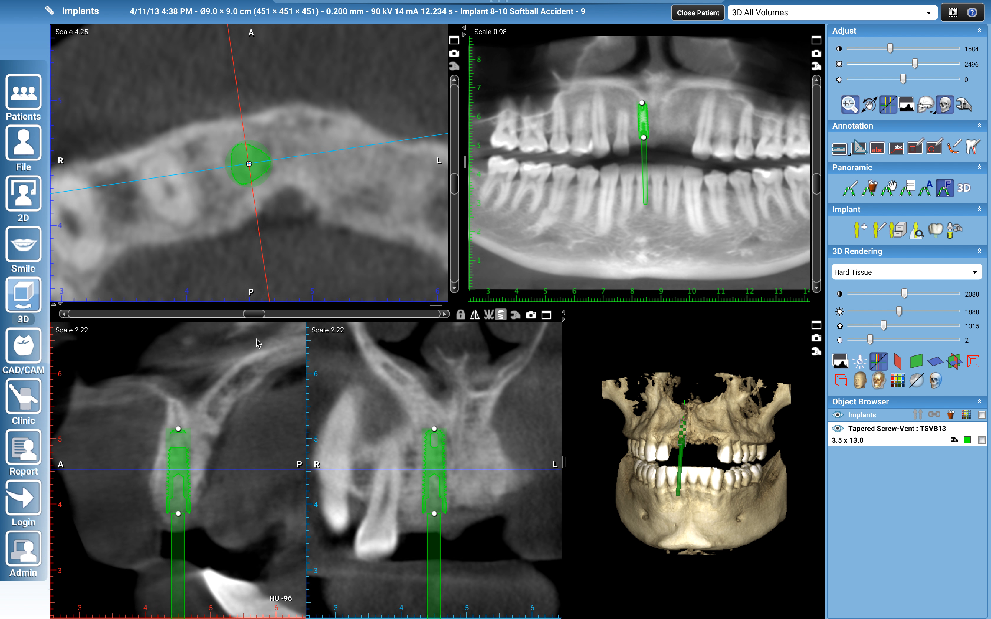
pyautogui.moveTo(257, 176); pyautogui.dragTo(254, 177)
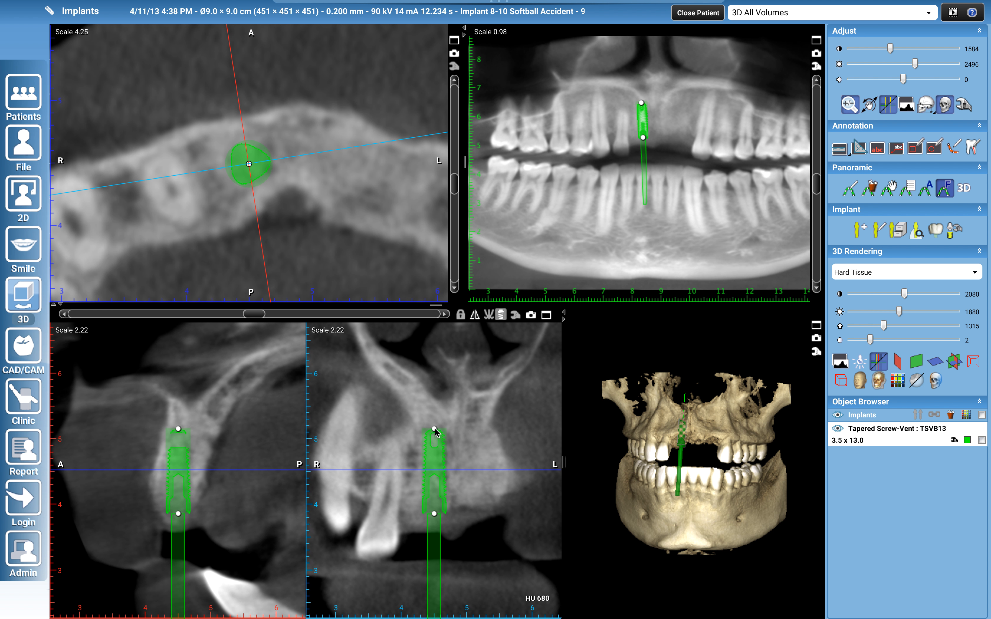
pyautogui.moveTo(435, 432); pyautogui.dragTo(443, 439)
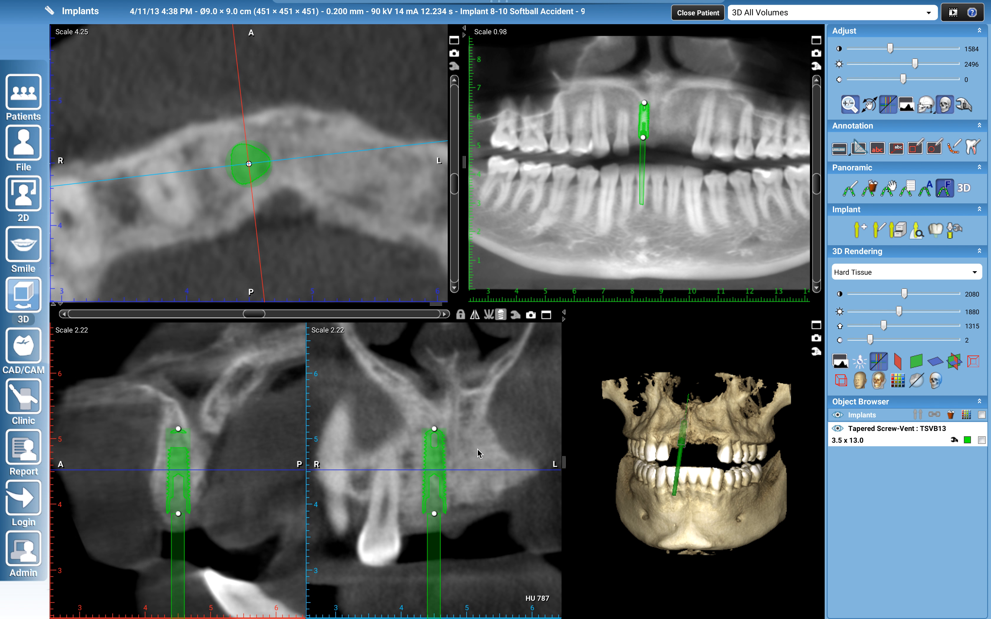
# Examine the implant's position and angulation in the front gap of the upper jaw in the 3D rendering
pyautogui.moveTo(671, 513); pyautogui.dragTo(711, 528)
pyautogui.scroll(6, 712, 526)
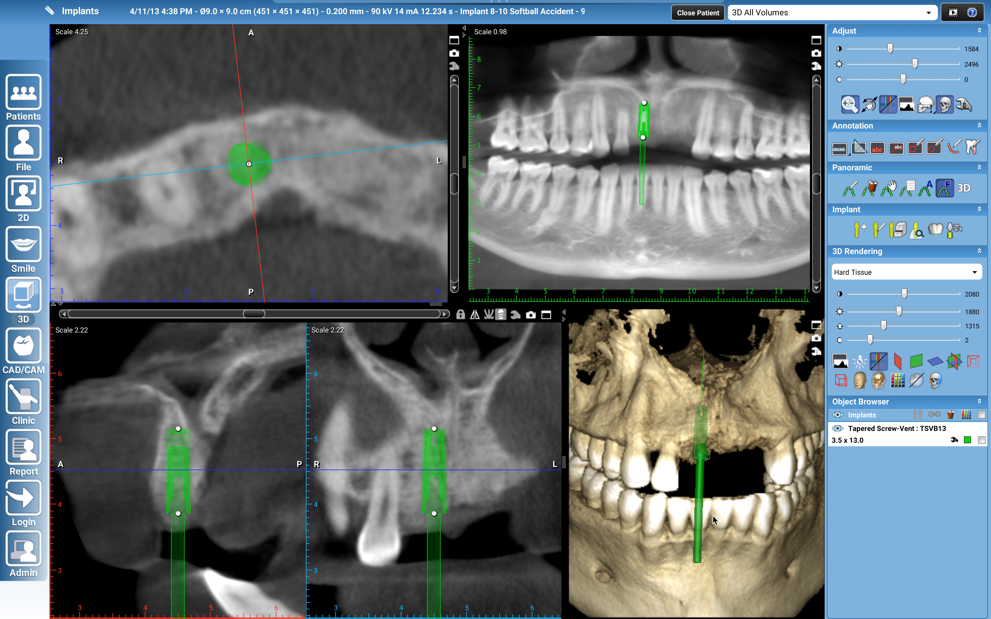
pyautogui.scroll(3, 713, 520)
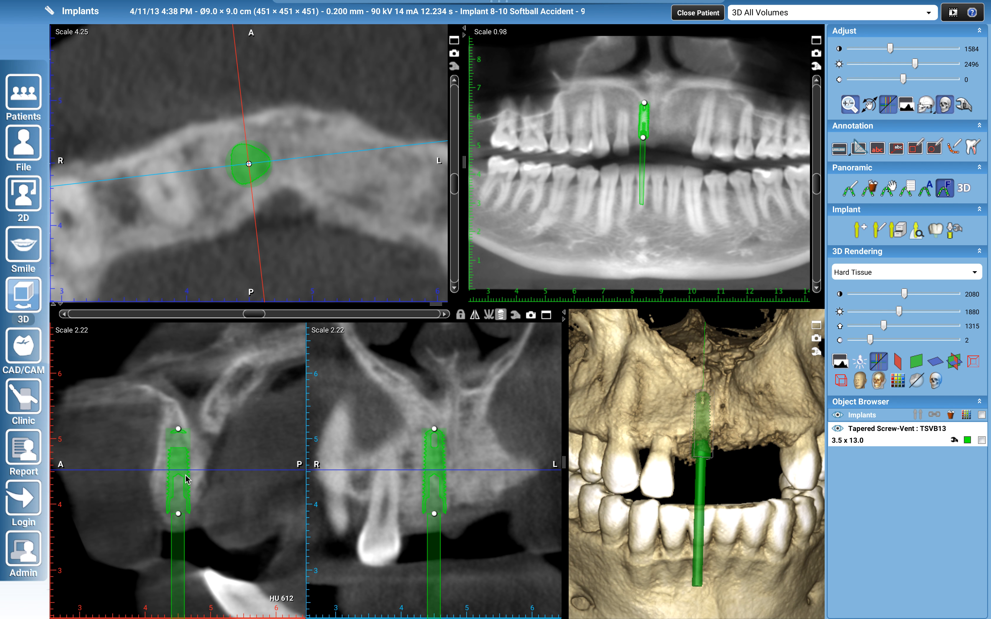
# Seat the implant slightly deeper in the ridge and return from the implant-aligned slices to the regular cross-sections
pyautogui.moveTo(184, 471); pyautogui.dragTo(184, 471)
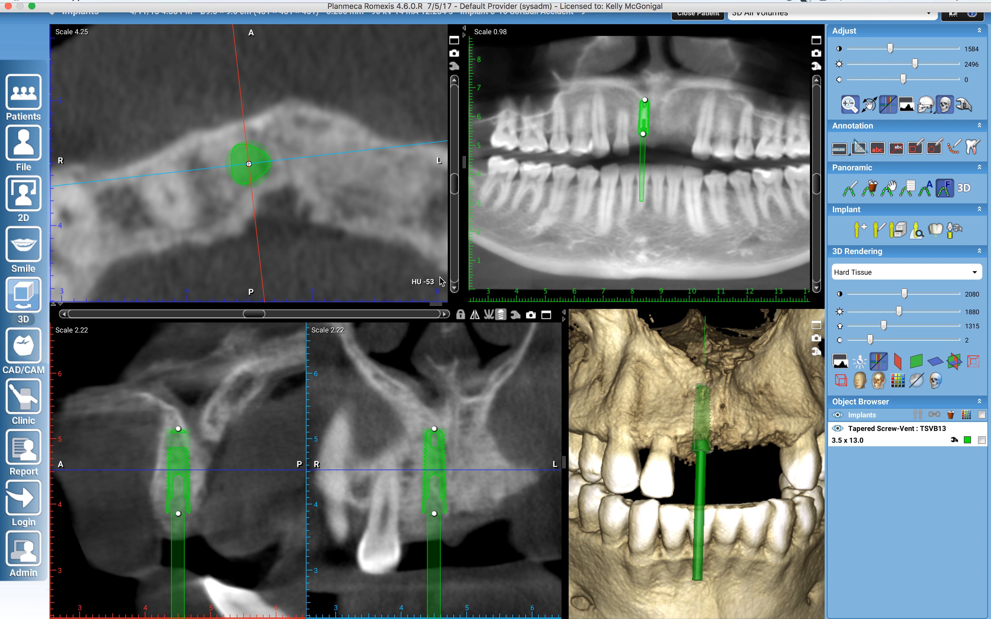
pyautogui.click(500, 314)
pyautogui.moveTo(764, 455); pyautogui.dragTo(671, 437)
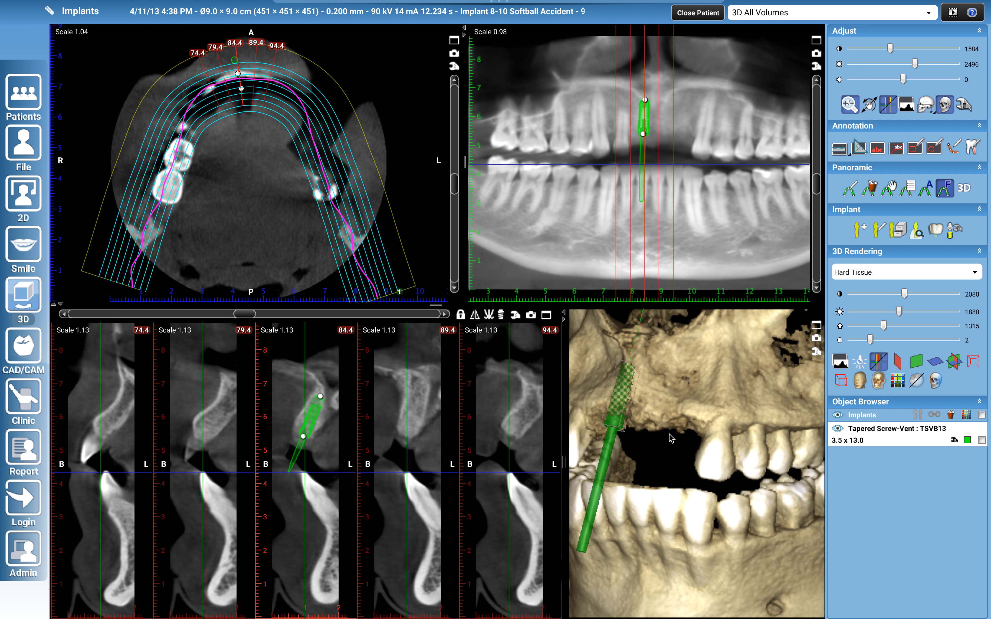
# Add the tooth 8 crown from the crown library and place it at the implant's lower end in the 84.4 cross-section
pyautogui.click(935, 229)
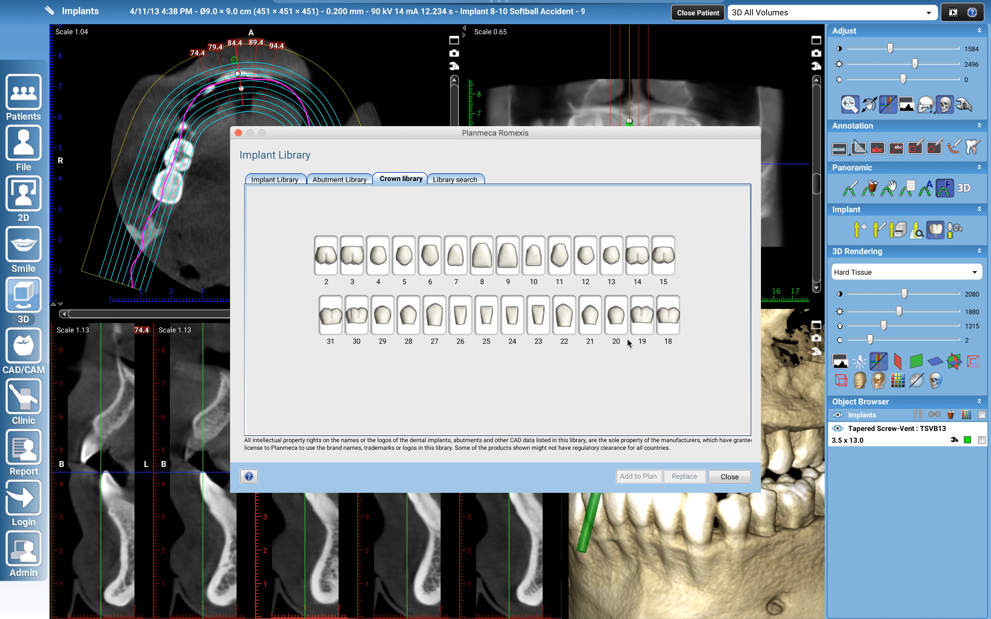
pyautogui.click(480, 258)
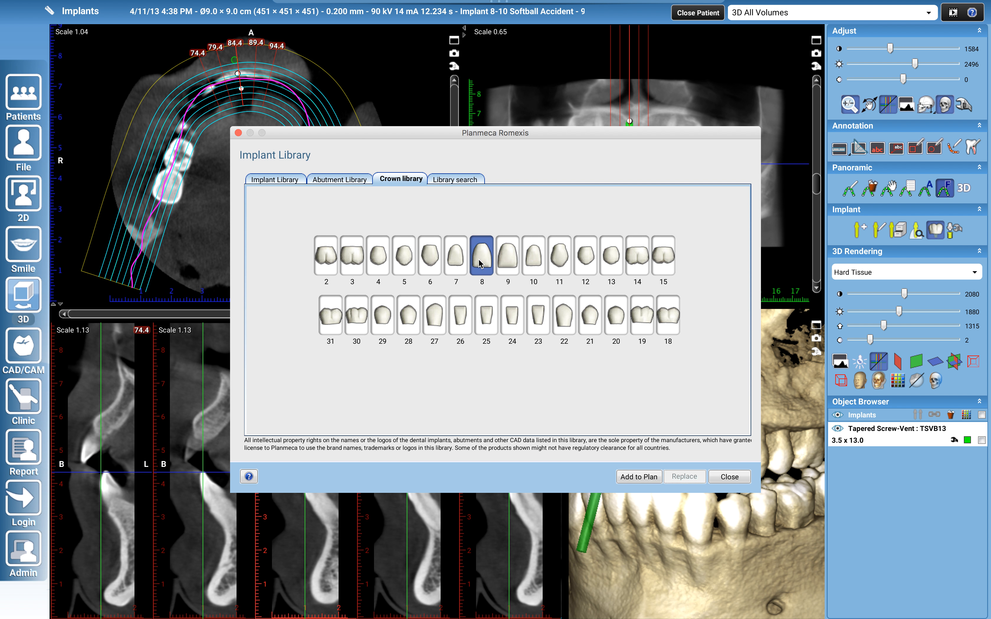
pyautogui.click(625, 476)
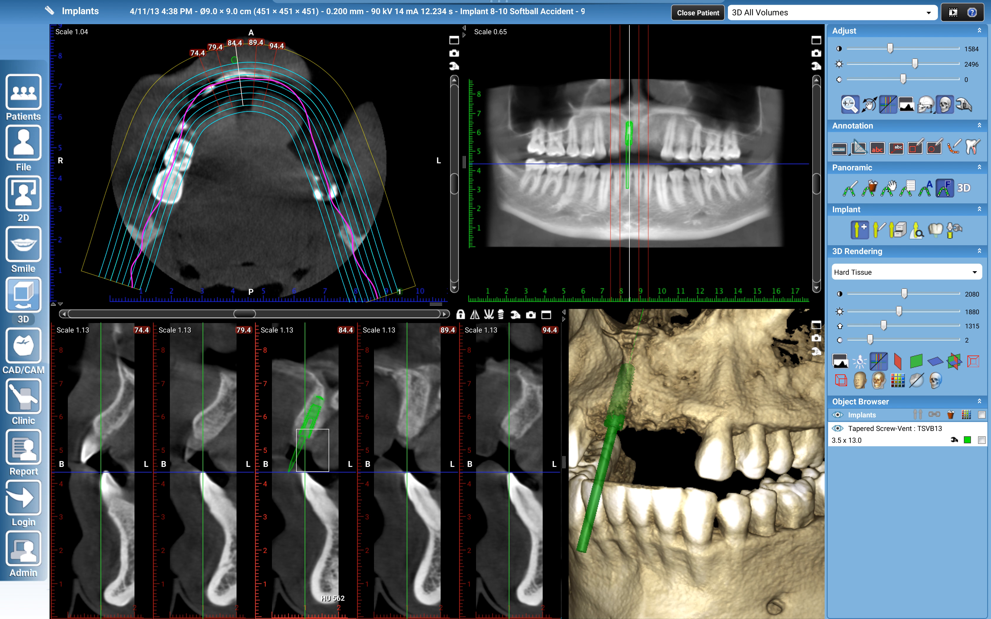
pyautogui.scroll(5, 647, 160)
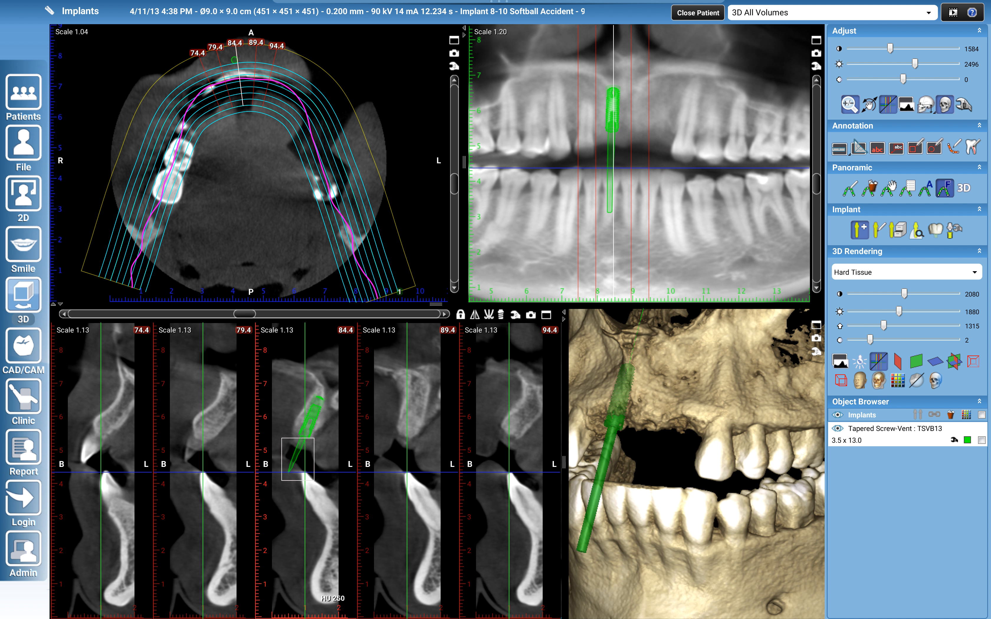
pyautogui.click(298, 459)
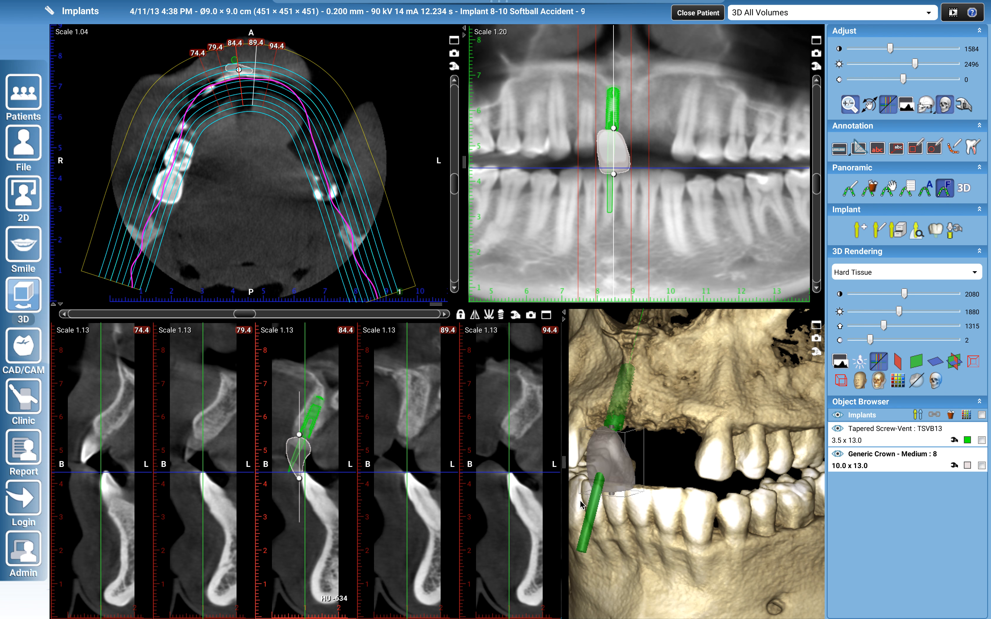
# Tilt the crown's biting edge forward and nudge the crown against the implant in the 84.4 cross-section
pyautogui.moveTo(296, 477); pyautogui.dragTo(286, 480)
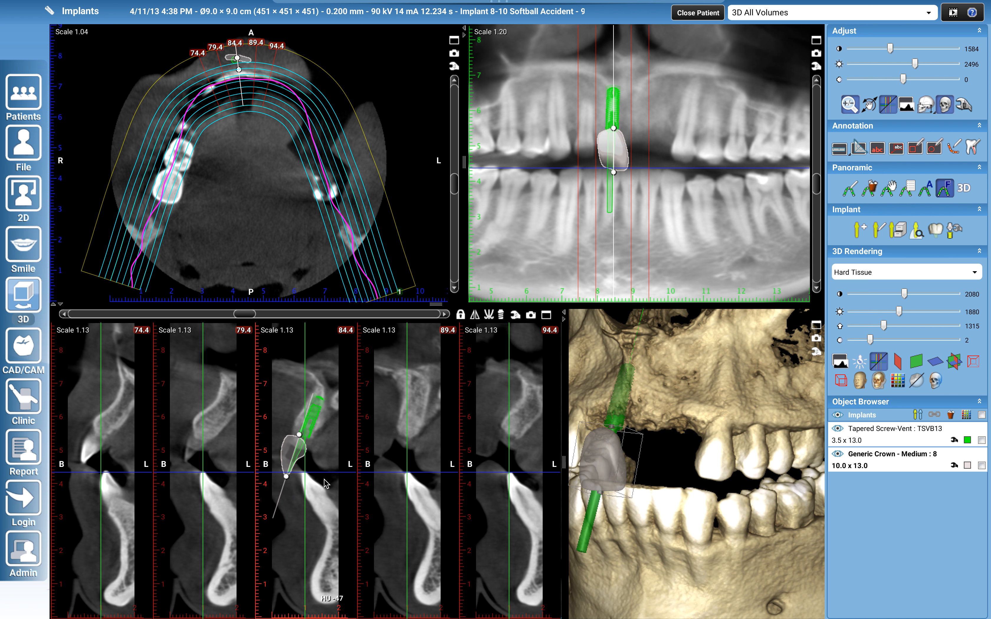
pyautogui.moveTo(619, 516); pyautogui.dragTo(641, 508)
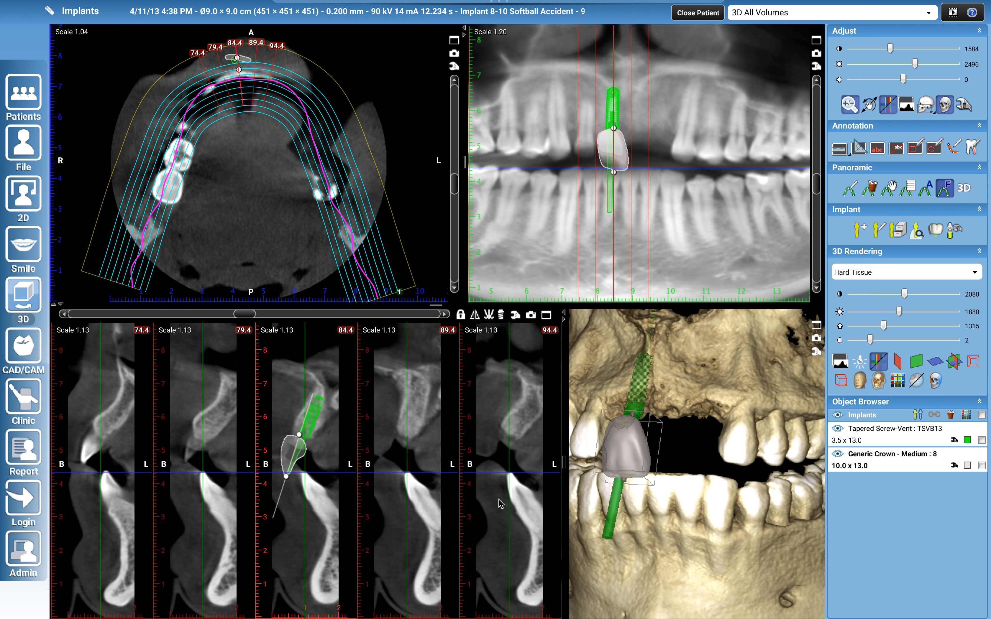
pyautogui.moveTo(286, 477); pyautogui.dragTo(282, 475)
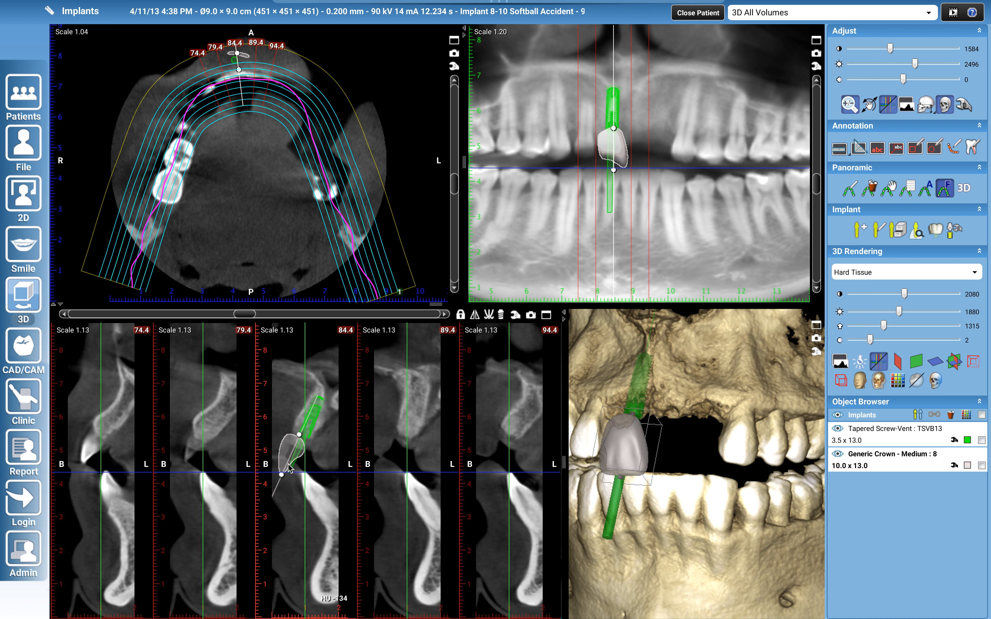
pyautogui.moveTo(288, 467); pyautogui.dragTo(287, 469)
pyautogui.moveTo(653, 509); pyautogui.dragTo(713, 515)
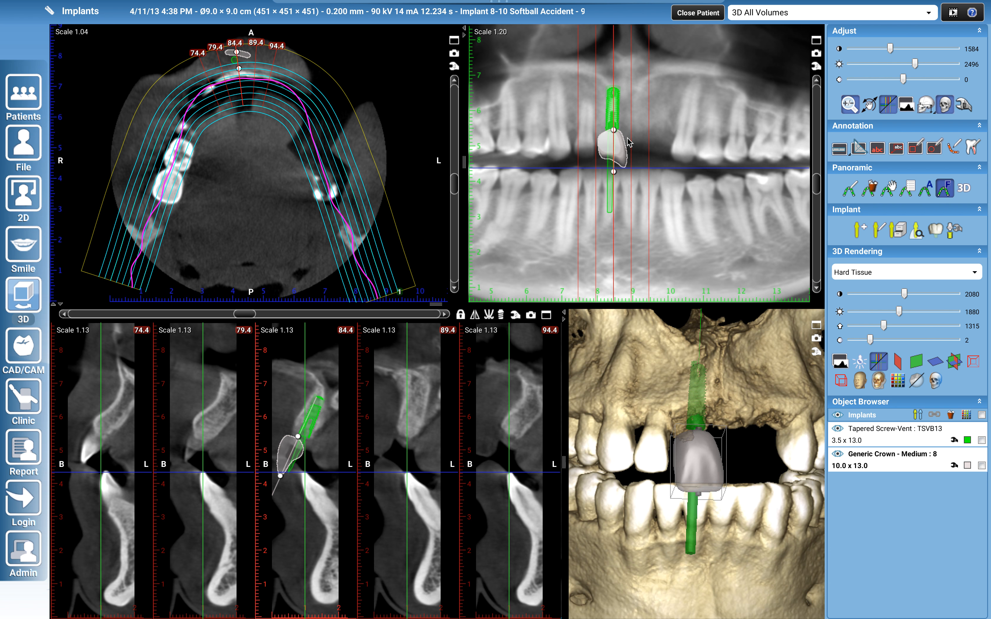
# Shift and slightly tilt the tooth 8 crown on the panoramic, and set its rotation angle to 351°
pyautogui.moveTo(617, 150); pyautogui.dragTo(614, 150)
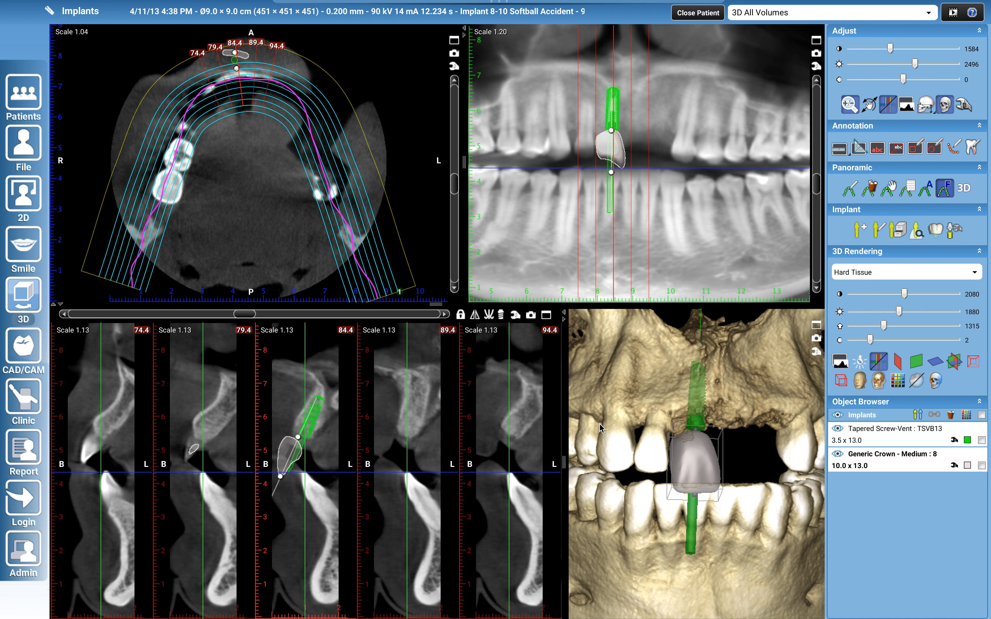
pyautogui.moveTo(730, 514)
pyautogui.mouseDown()
pyautogui.moveTo(732, 440)
pyautogui.moveTo(733, 508)
pyautogui.mouseUp()
pyautogui.click(954, 465)
pyautogui.moveTo(83, 323); pyautogui.dragTo(192, 326)
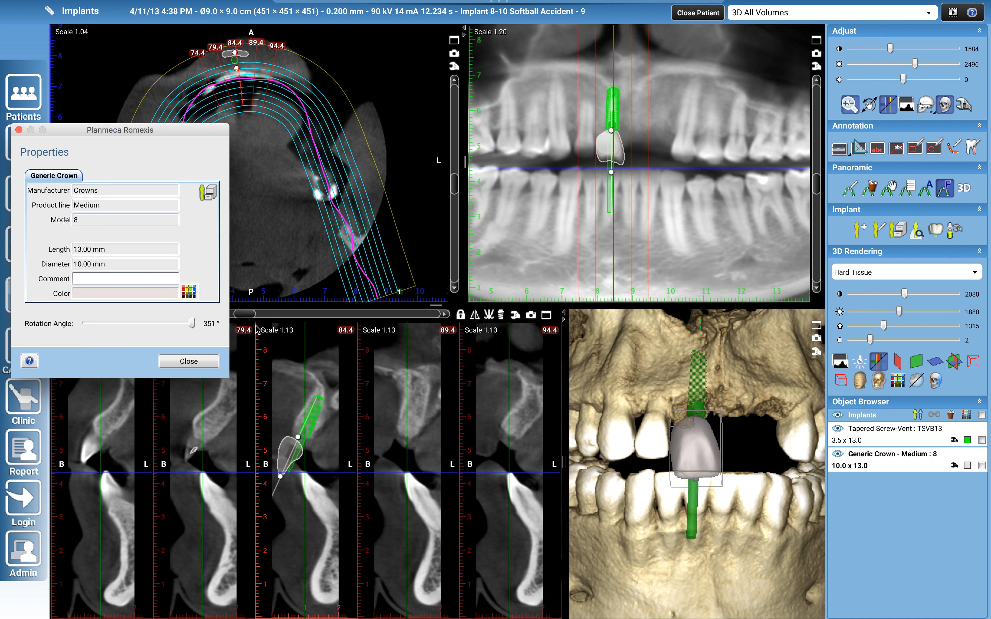
pyautogui.moveTo(611, 176); pyautogui.dragTo(619, 162)
pyautogui.moveTo(702, 506); pyautogui.dragTo(641, 499)
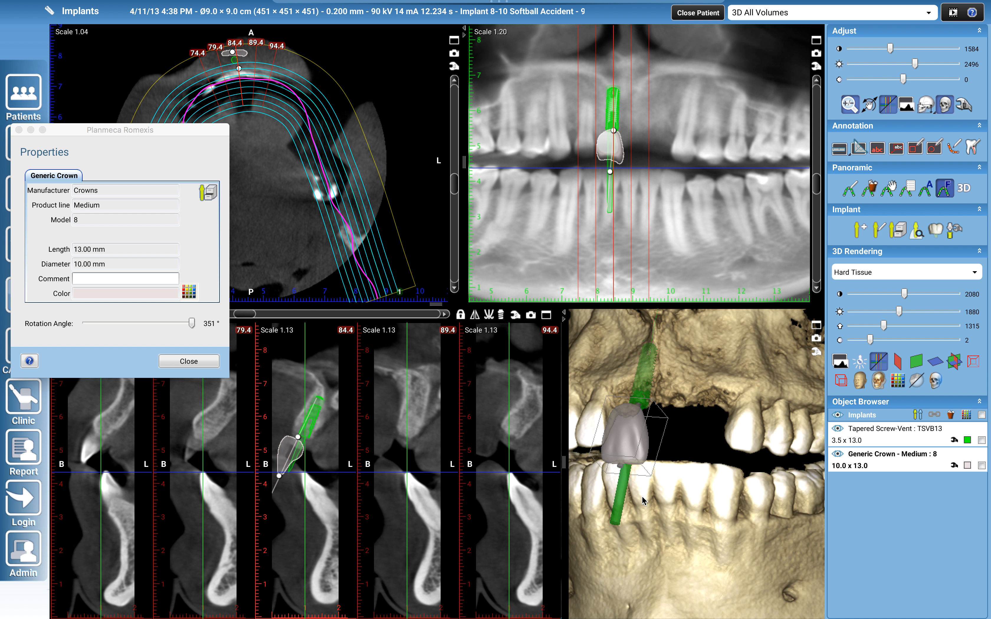
pyautogui.click(188, 362)
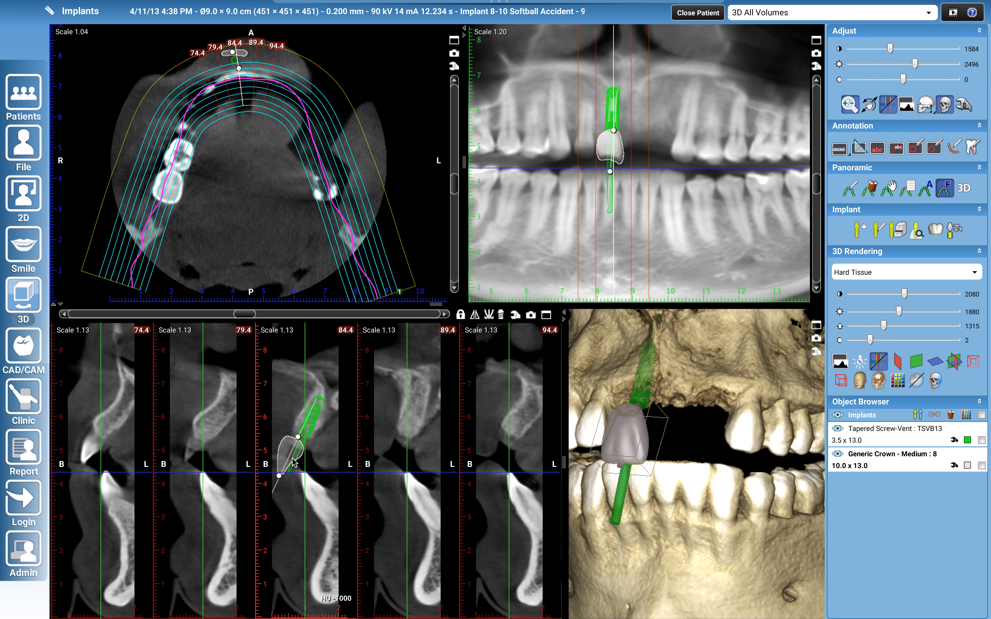
# Fine-tune the crown's position over the implant head in the 84.4 cross-section
pyautogui.click(318, 460)
pyautogui.click(290, 452)
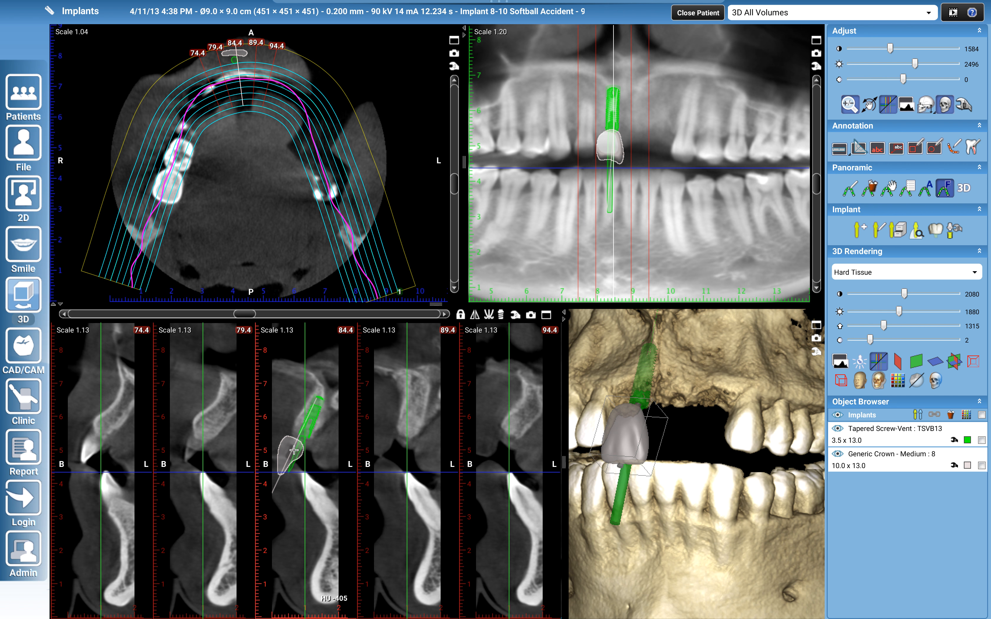
pyautogui.moveTo(287, 453)
pyautogui.mouseDown()
pyautogui.moveTo(292, 443)
pyautogui.moveTo(292, 455)
pyautogui.mouseUp()
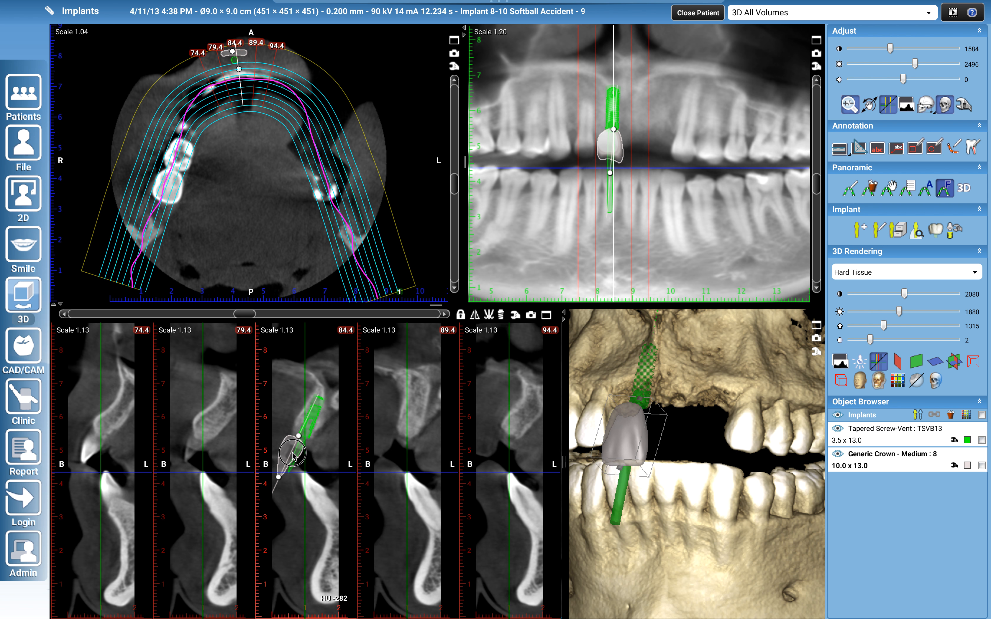
pyautogui.moveTo(292, 452); pyautogui.dragTo(290, 454)
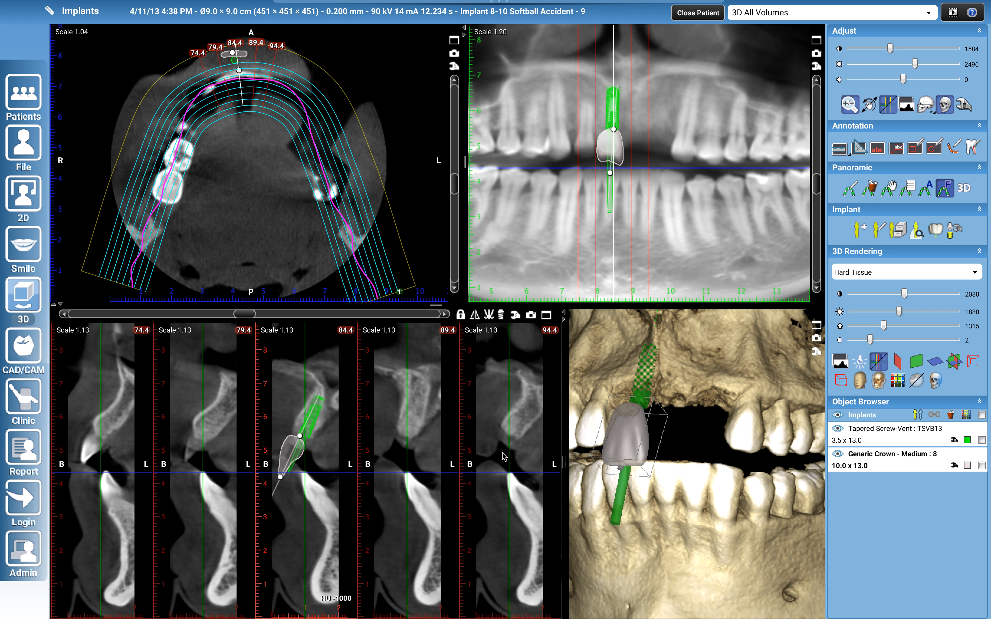
pyautogui.moveTo(630, 492); pyautogui.dragTo(681, 521)
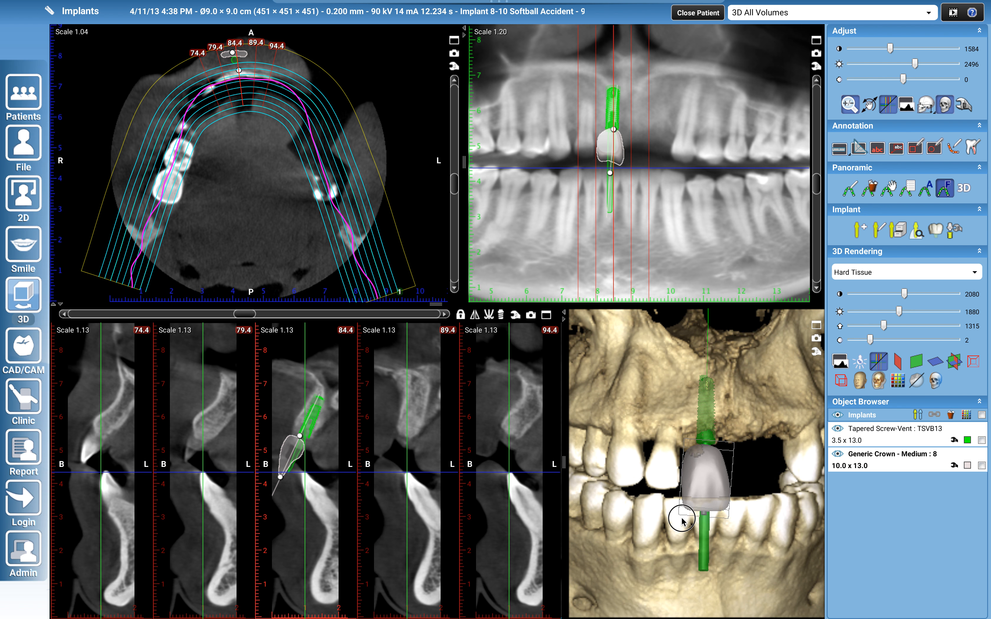
# Shorten the crown from its biting edge in the 84.4 cross-section and adjust its tilt on the panoramic
pyautogui.moveTo(282, 477)
pyautogui.mouseDown()
pyautogui.moveTo(293, 476)
pyautogui.moveTo(289, 460)
pyautogui.mouseUp()
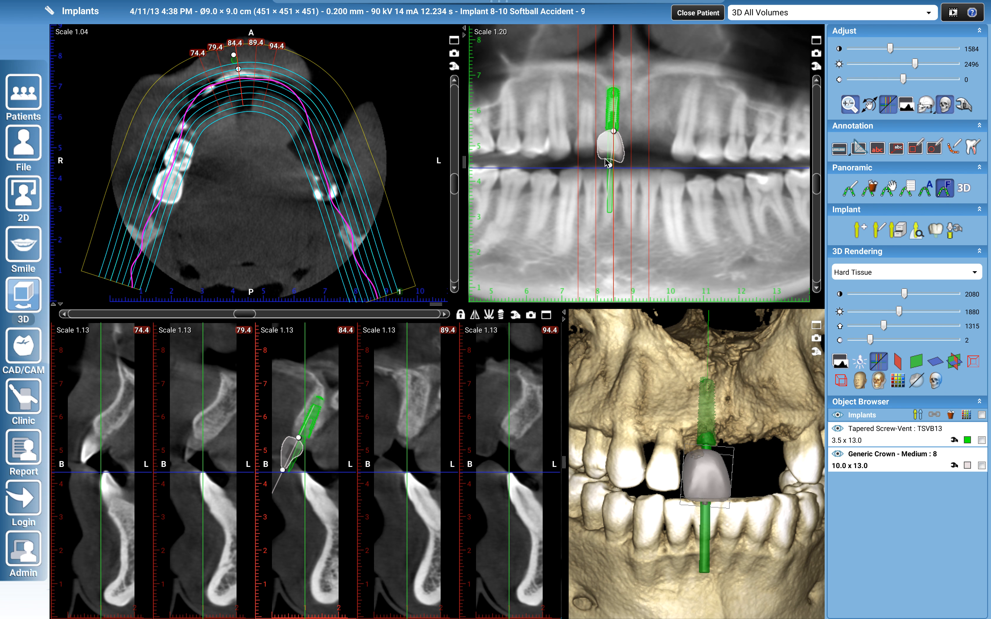
pyautogui.moveTo(610, 169); pyautogui.dragTo(616, 155)
pyautogui.moveTo(778, 527); pyautogui.dragTo(644, 507)
pyautogui.moveTo(660, 453); pyautogui.dragTo(621, 437)
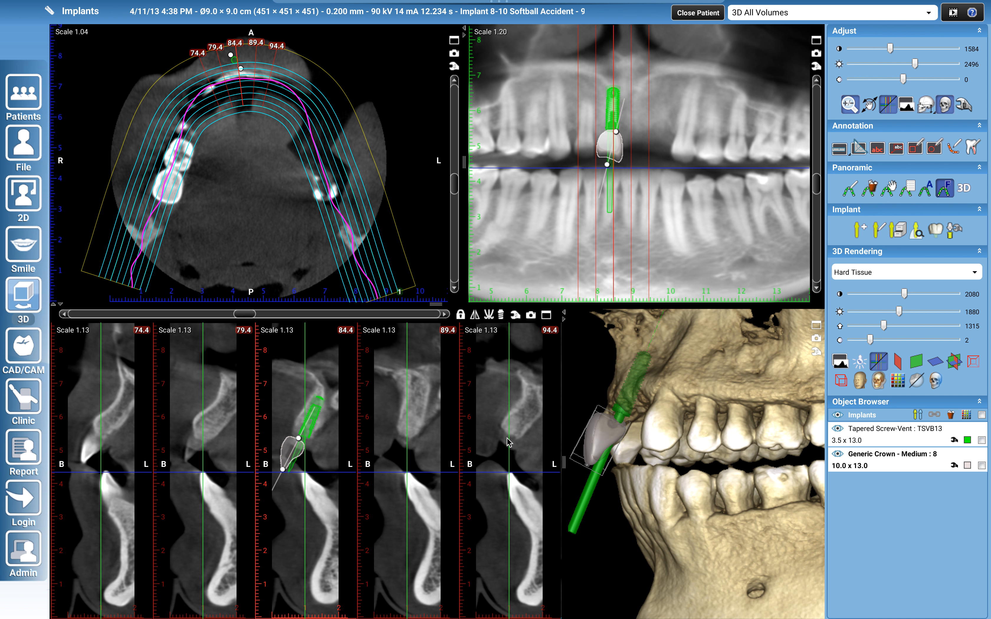
# Examine how the implant lines up with the crown in an enlarged 84.4 cross-section and in the 3D rendering
pyautogui.scroll(3, 310, 436)
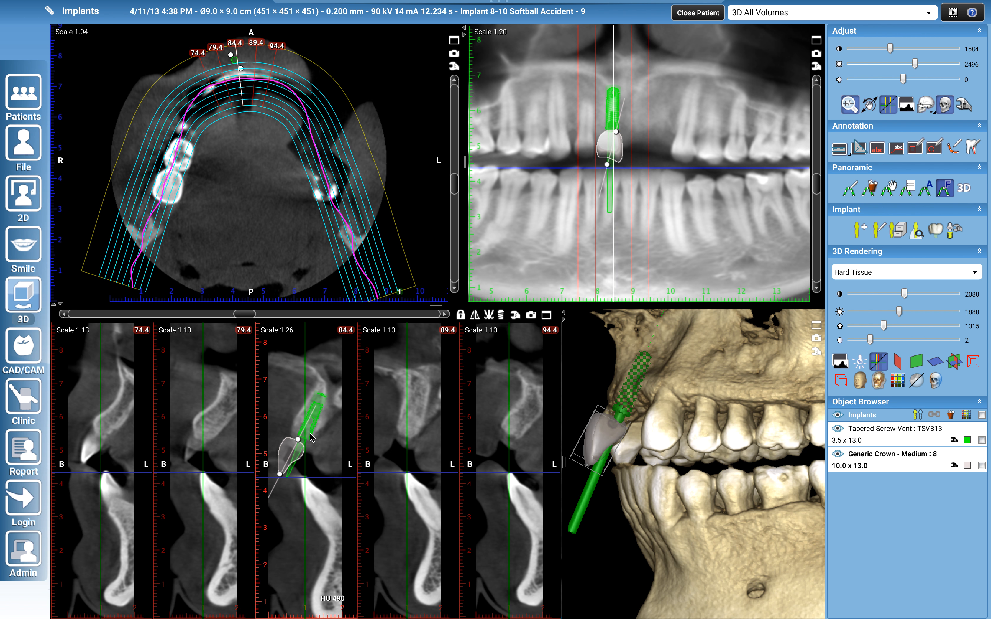
pyautogui.scroll(5, 310, 439)
pyautogui.click(322, 417)
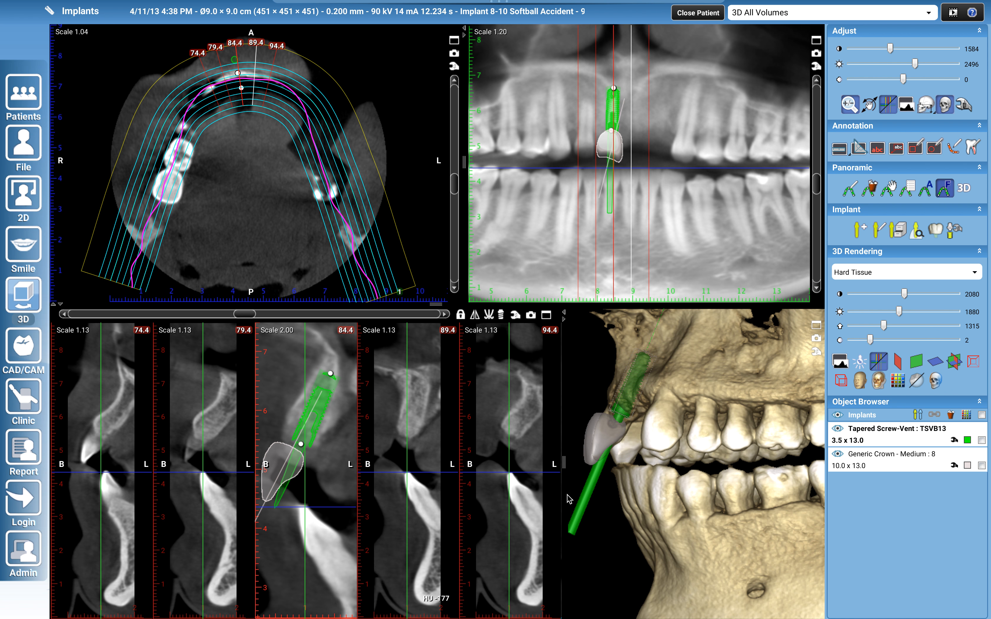
pyautogui.moveTo(661, 491); pyautogui.dragTo(672, 614)
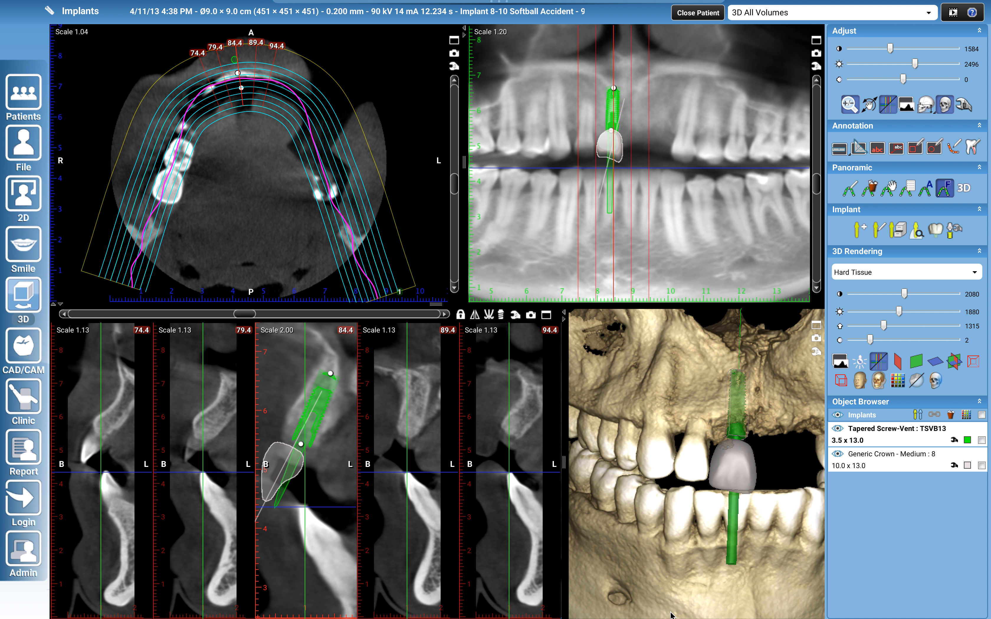